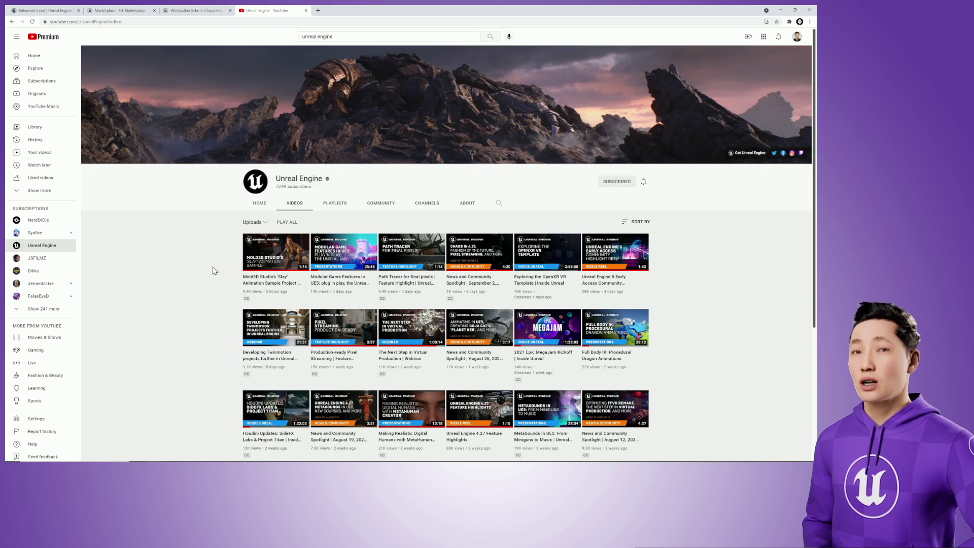
Open the Mold3D Studio 'Slay' animation sample project video and skim through its scenes.
{"action": "left_click", "coordinate": [279, 261]}
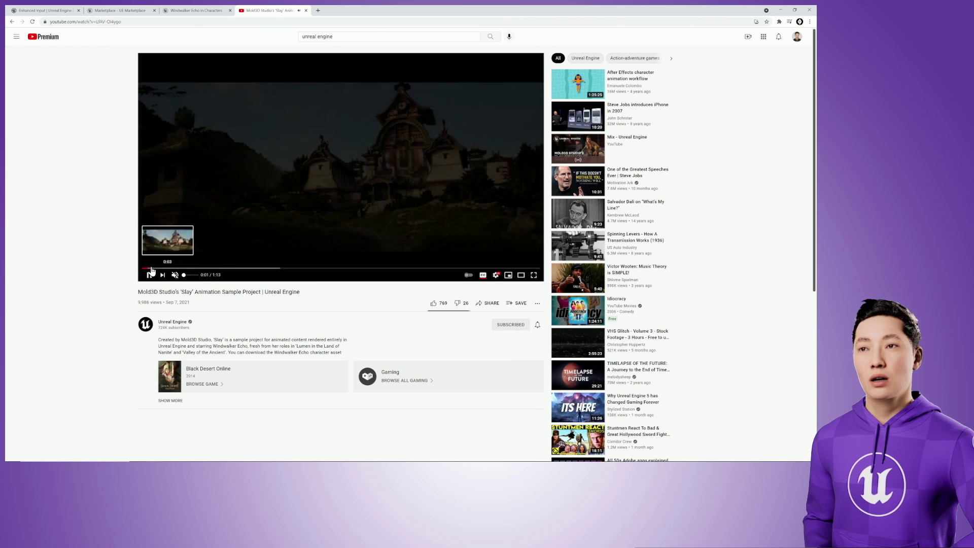
{"action": "left_click", "coordinate": [247, 269]}
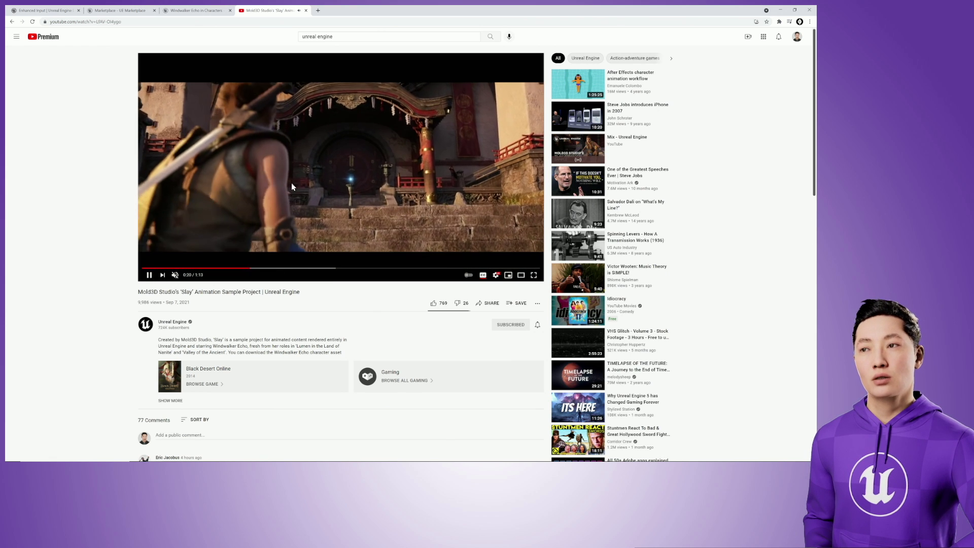
{"action": "left_click", "coordinate": [339, 268]}
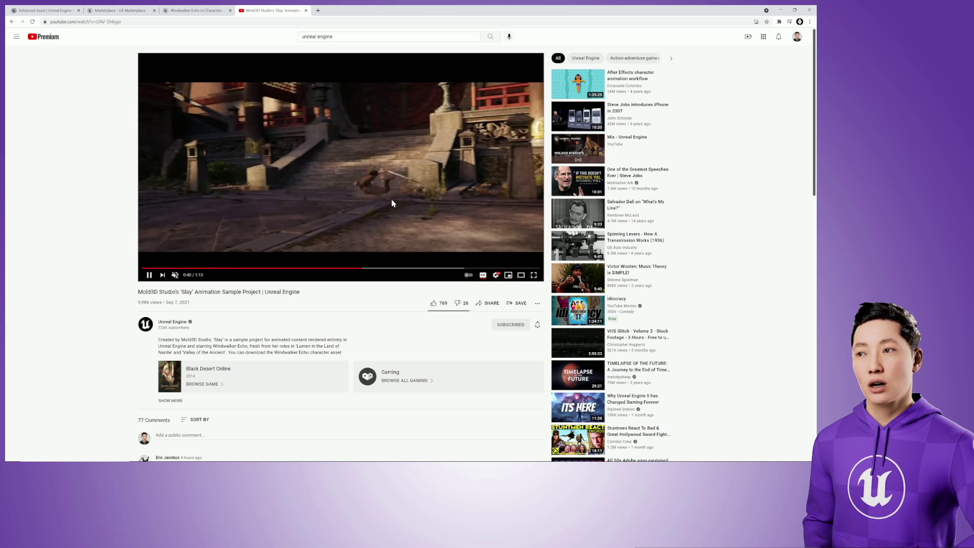
{"action": "left_click", "coordinate": [363, 195]}
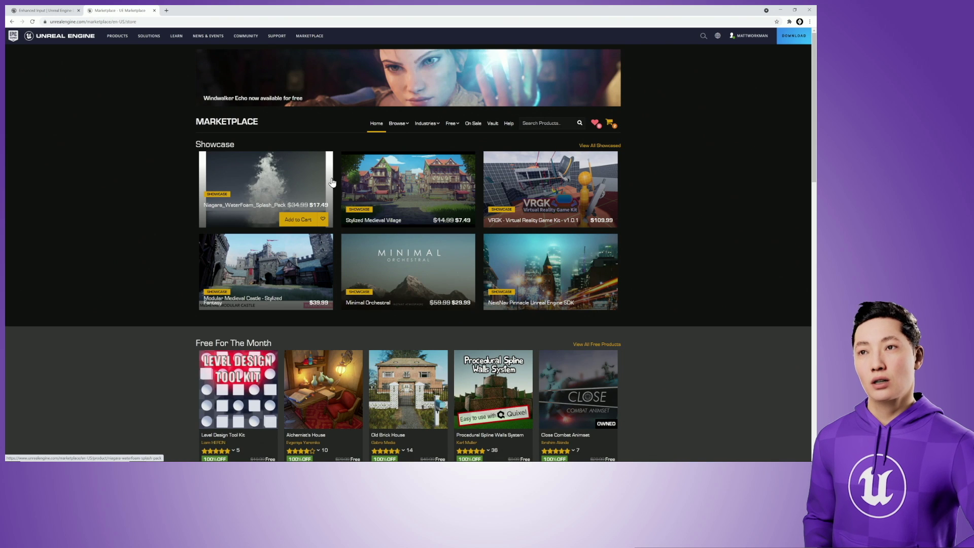
Open the Windwalker Echo product page from the Marketplace banner in a separate browser tab.
{"action": "right_click", "coordinate": [348, 102]}
{"action": "left_click", "coordinate": [364, 105]}
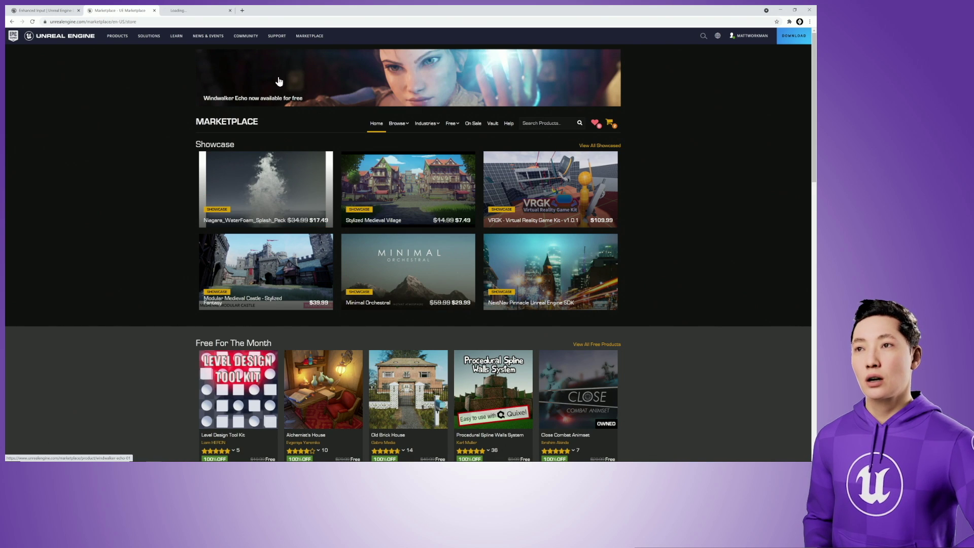
{"action": "left_click", "coordinate": [201, 12]}
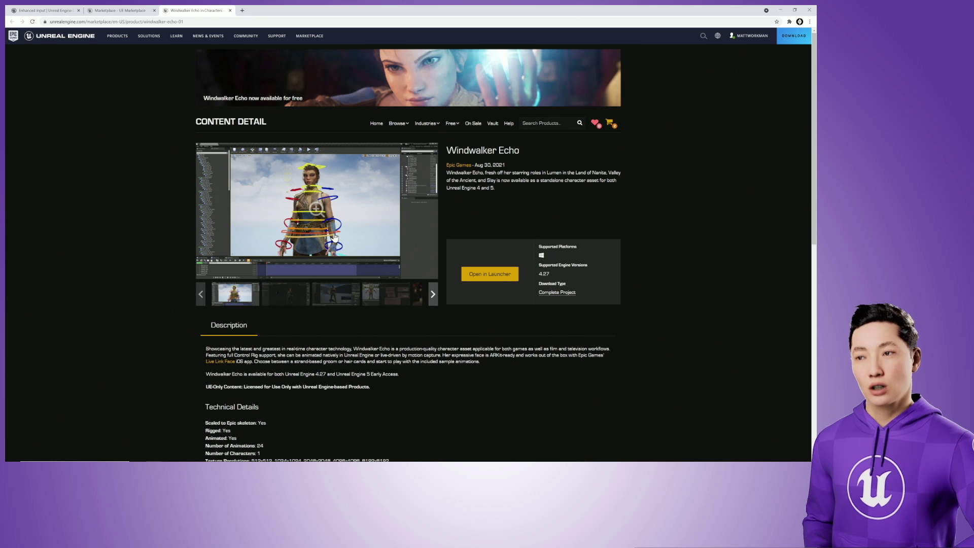
Switch to the WindwalkerEcho project in Unreal Editor and play the IntroMap level full screen.
{"action": "key", "text": "alt+Tab"}
{"action": "key", "text": "alt+Tab"}
{"action": "key", "text": "alt+Tab"}
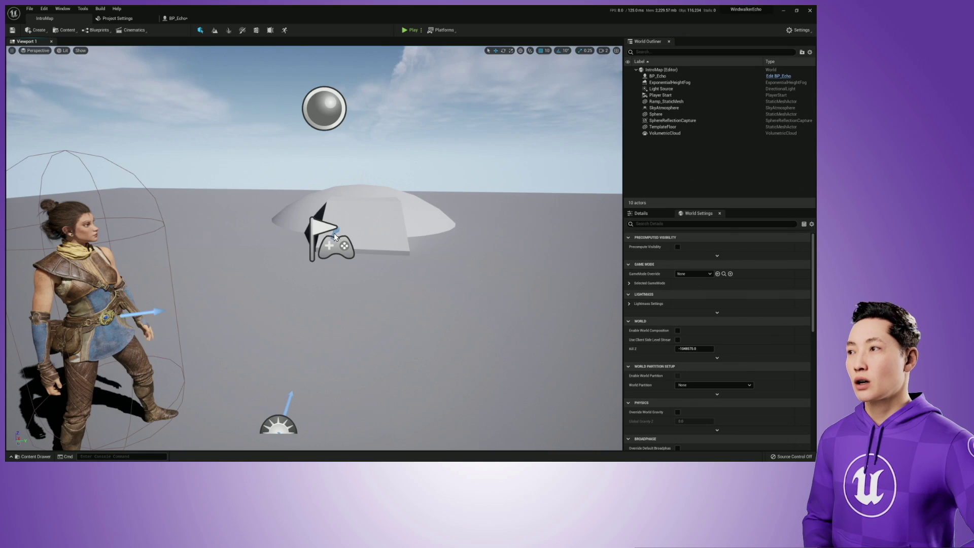
{"action": "key", "text": "s"}
{"action": "key", "text": "q"}
{"action": "right_click_drag", "start_coordinate": [377, 153], "coordinate": [378, 153]}
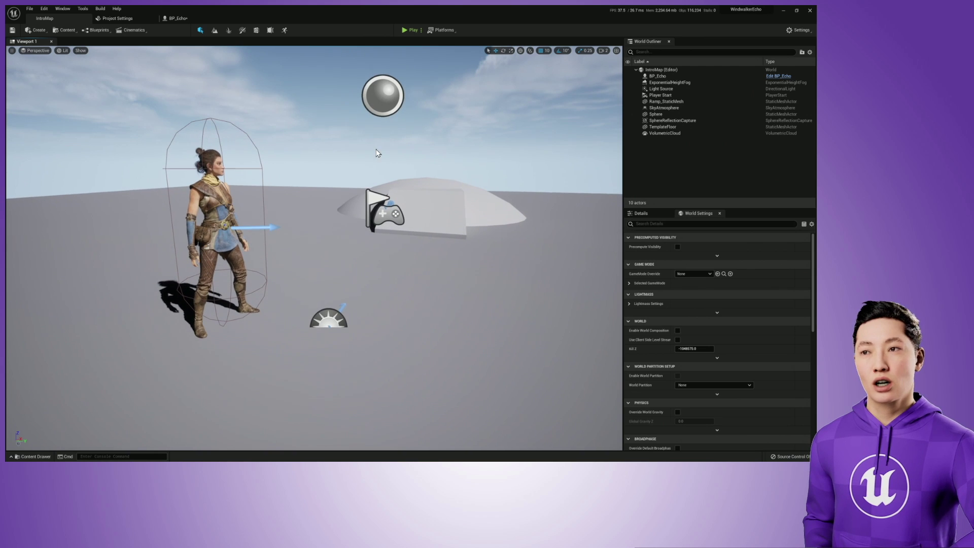
{"action": "left_click", "coordinate": [407, 32]}
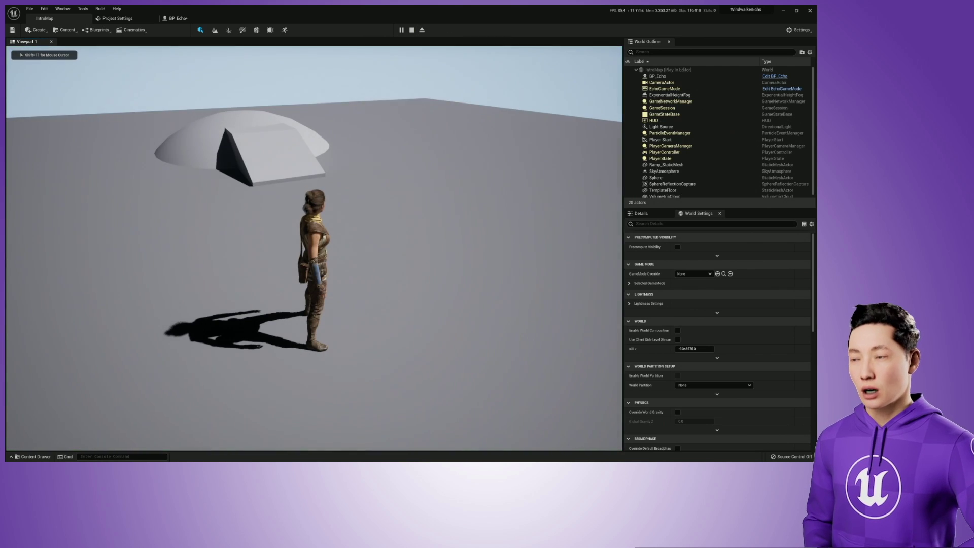
{"action": "key", "text": "F11"}
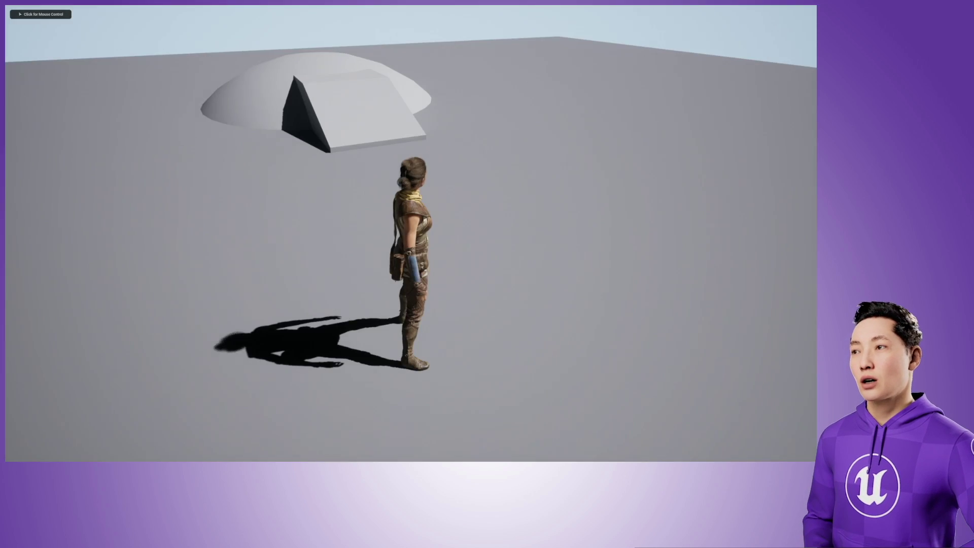
Test Echo's walking and turning animations by moving her across the floor and over the ramp and dome.
{"action": "key", "text": "w"}
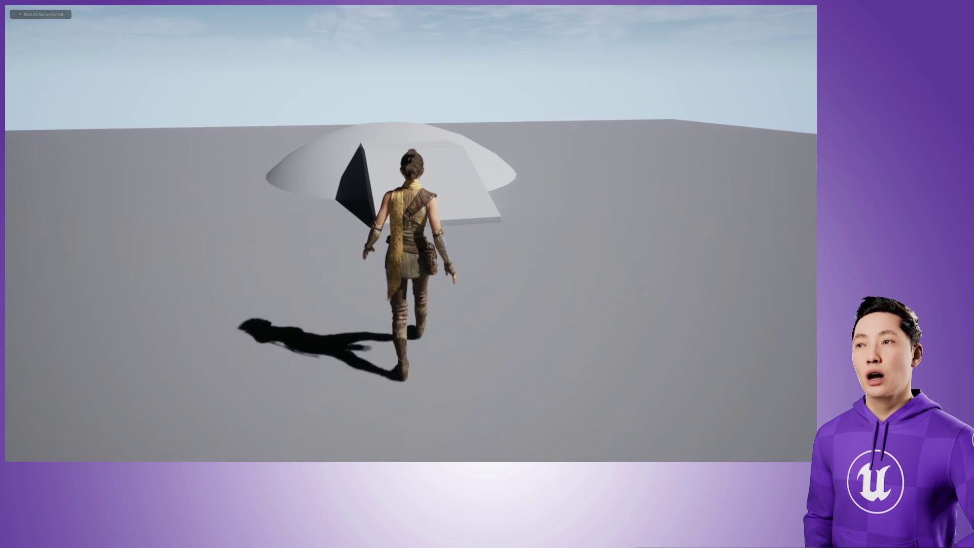
{"action": "key", "text": "s"}
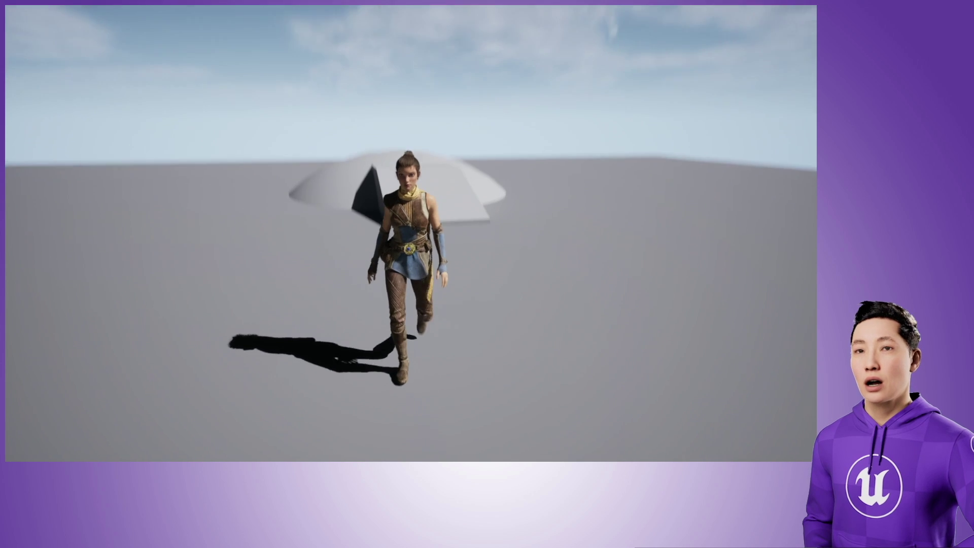
{"action": "key", "text": "w"}
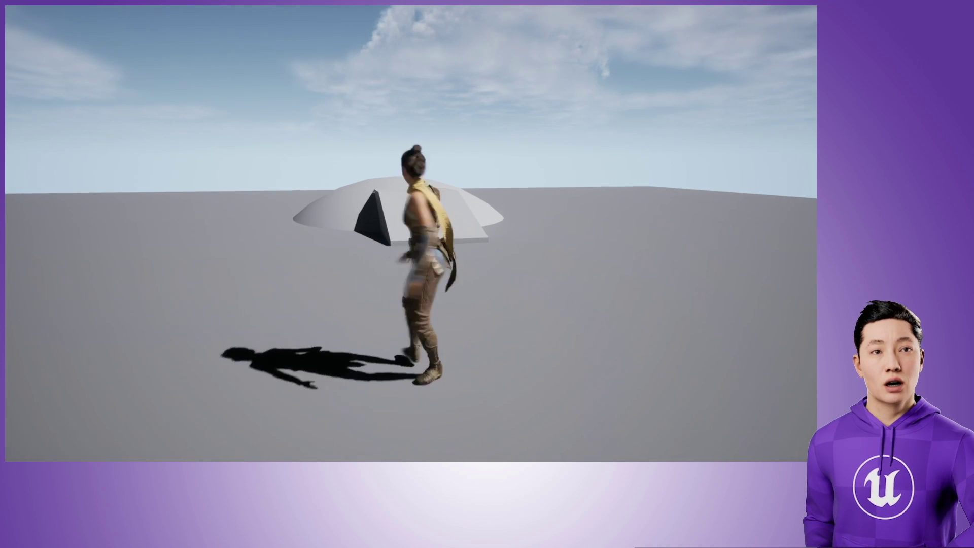
{"action": "key", "text": "d"}
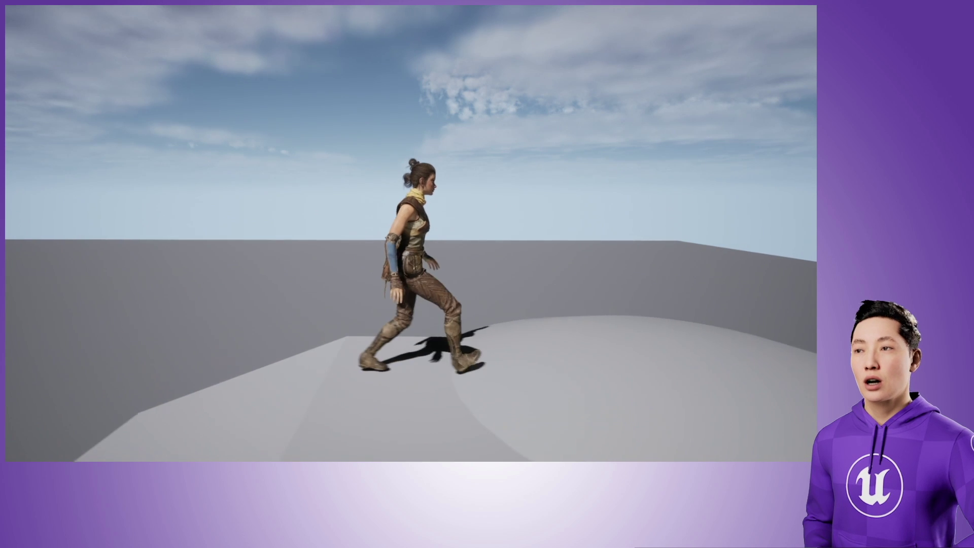
{"action": "key", "text": "s"}
{"action": "key", "text": "a"}
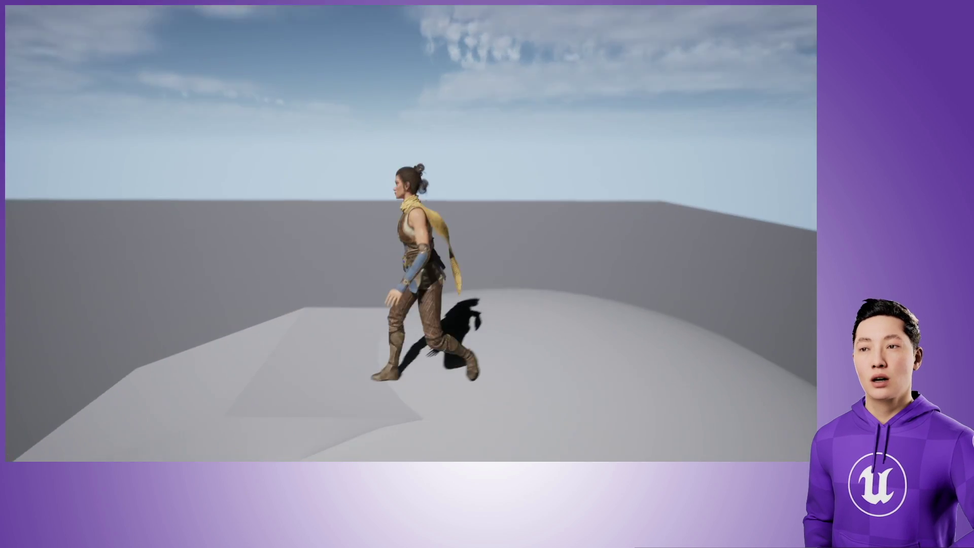
{"action": "key", "text": "w"}
{"action": "key", "text": "a"}
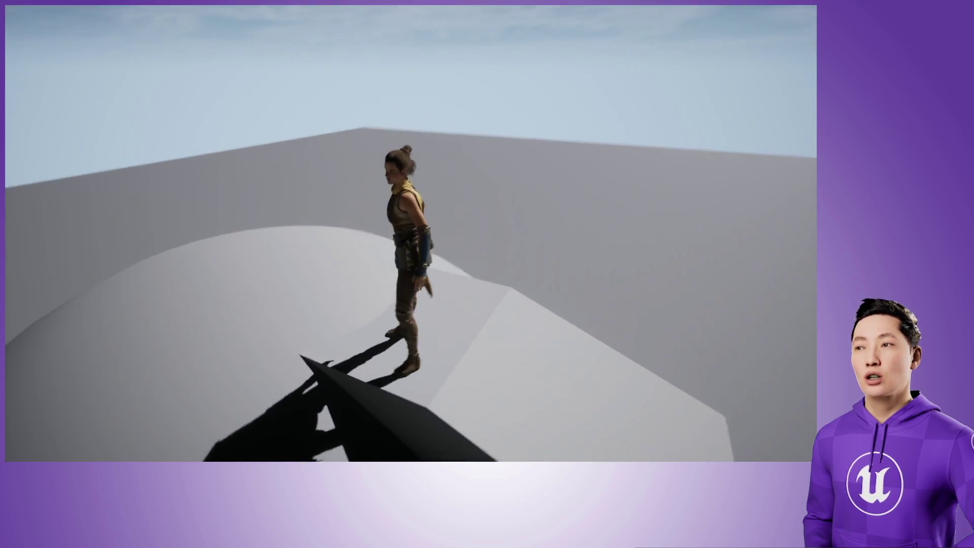
{"action": "key", "text": "s"}
{"action": "key", "text": "d"}
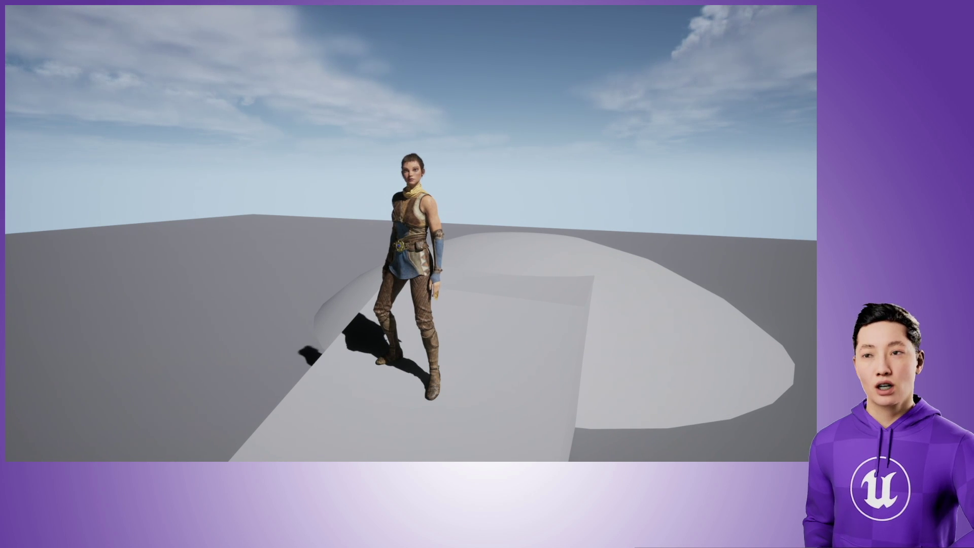
Test Echo's direction changes on the slope, walking her down the dome and around the foot of the ramp.
{"action": "key", "text": "d"}
{"action": "key", "text": "w"}
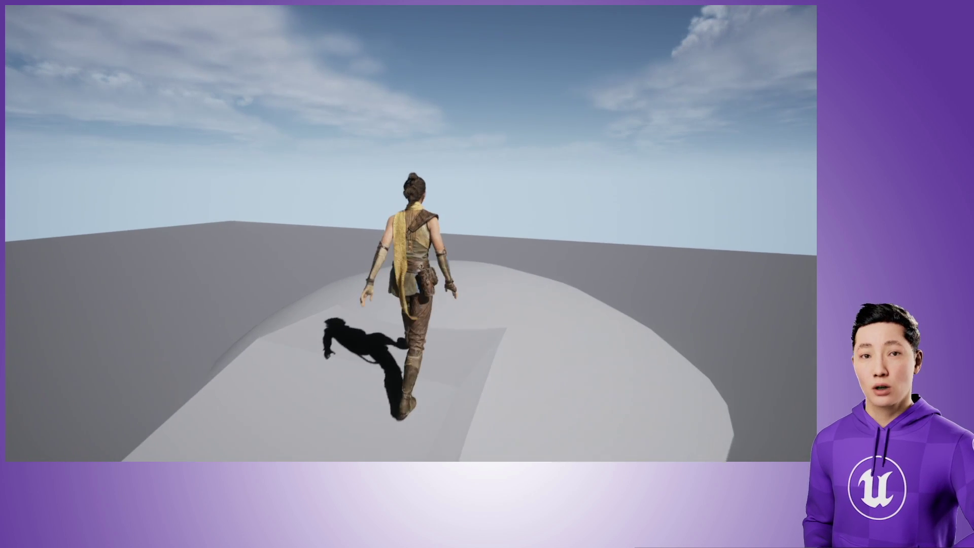
{"action": "key", "text": "d"}
{"action": "key", "text": "s"}
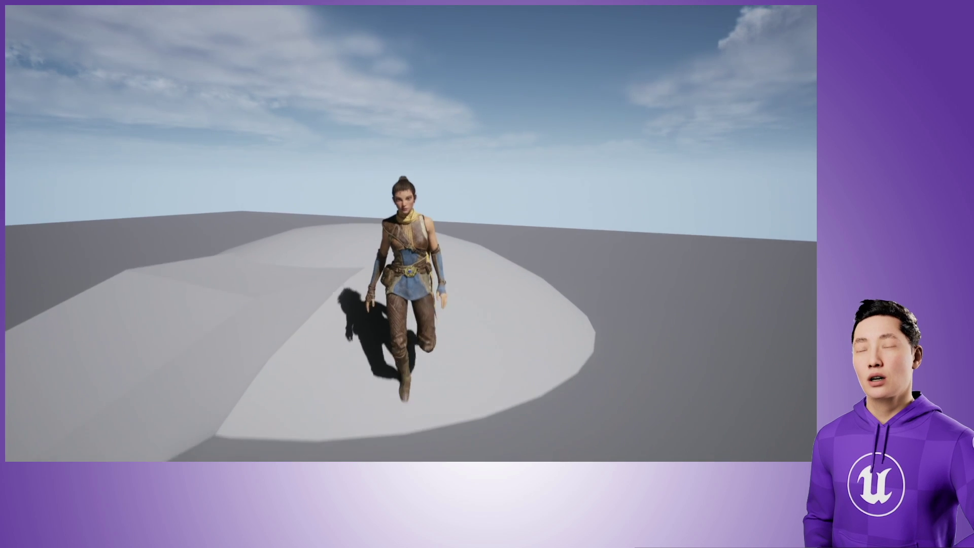
{"action": "key", "text": "a"}
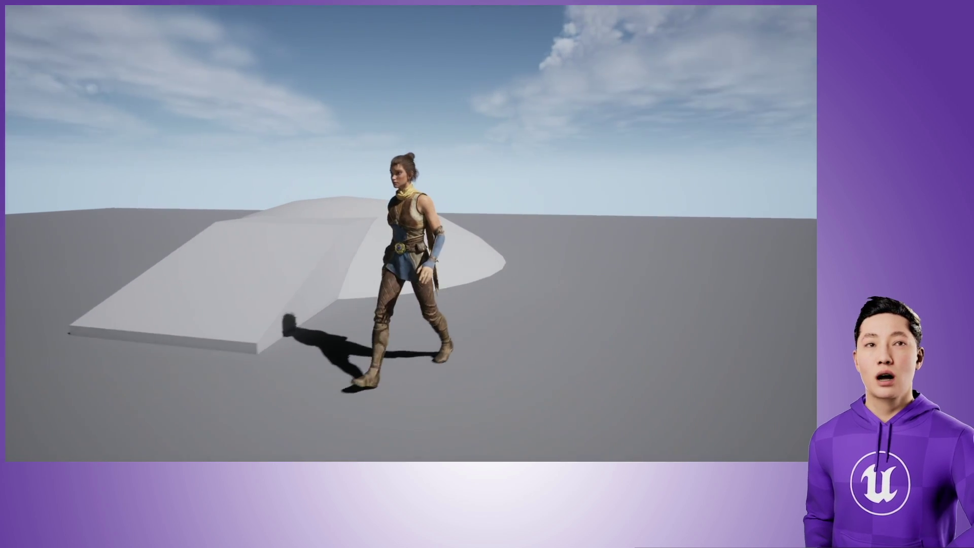
{"action": "key", "text": "w"}
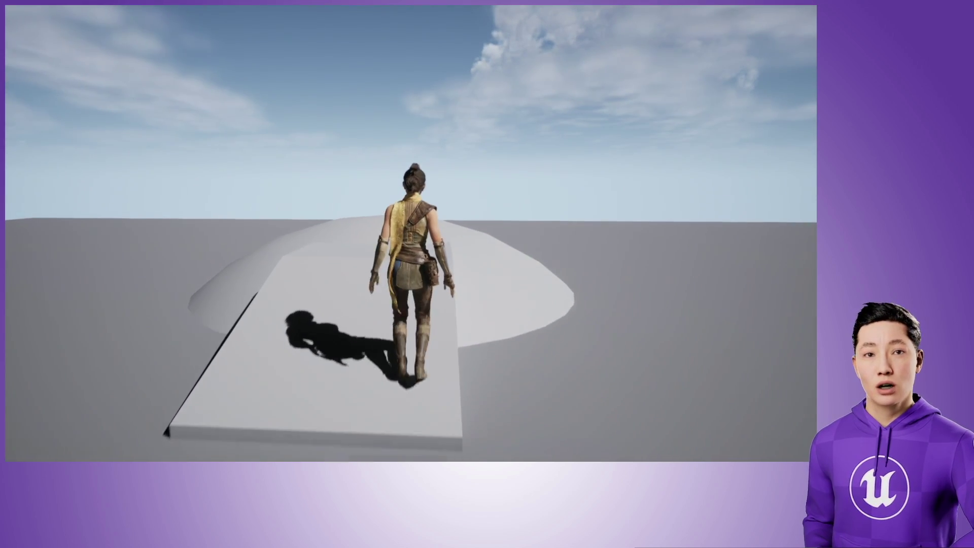
{"action": "key", "text": "d"}
{"action": "key", "text": "s"}
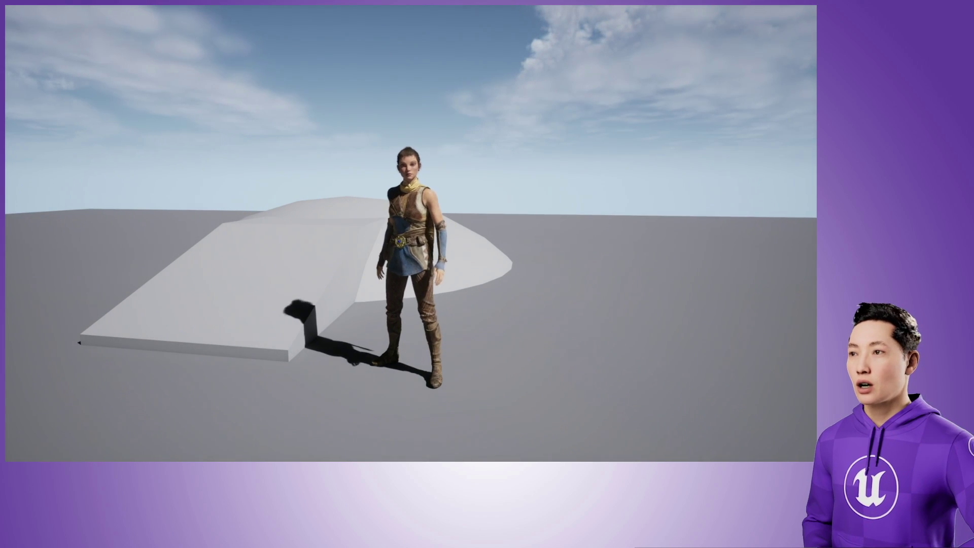
{"action": "key", "text": "w"}
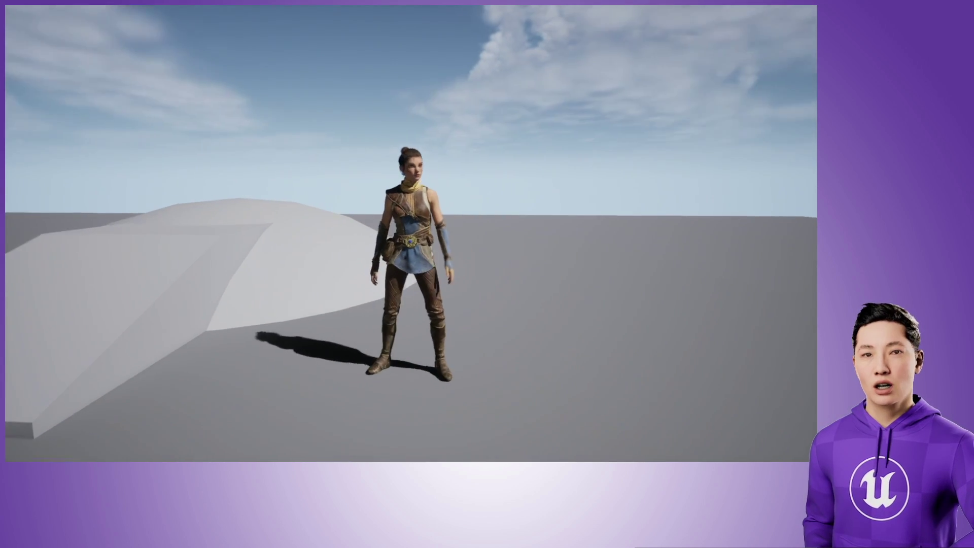
{"action": "key", "text": "s"}
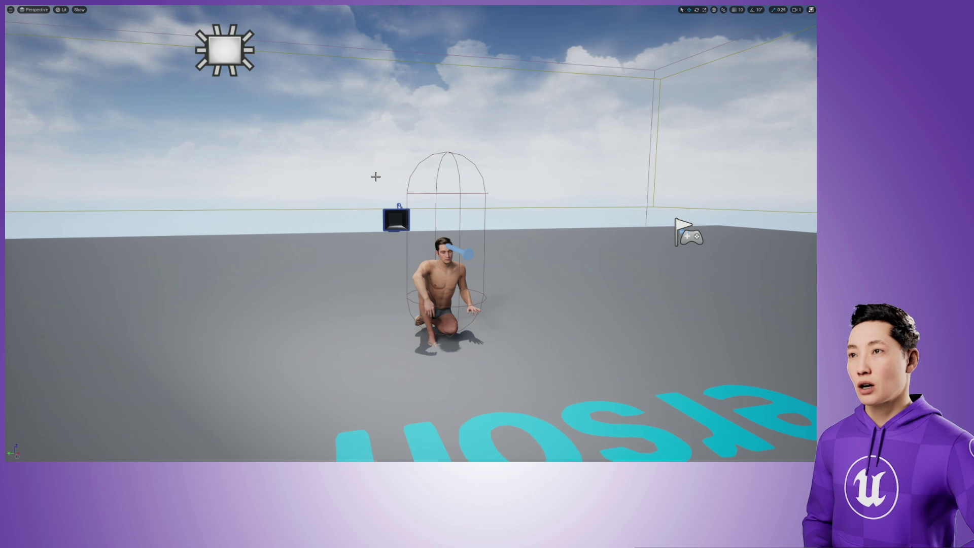
Play-test the MHControlRig_Male level, leave full screen, and open the kneeling character's BP_MH_Echo blueprint.
{"action": "key", "text": "alt+p"}
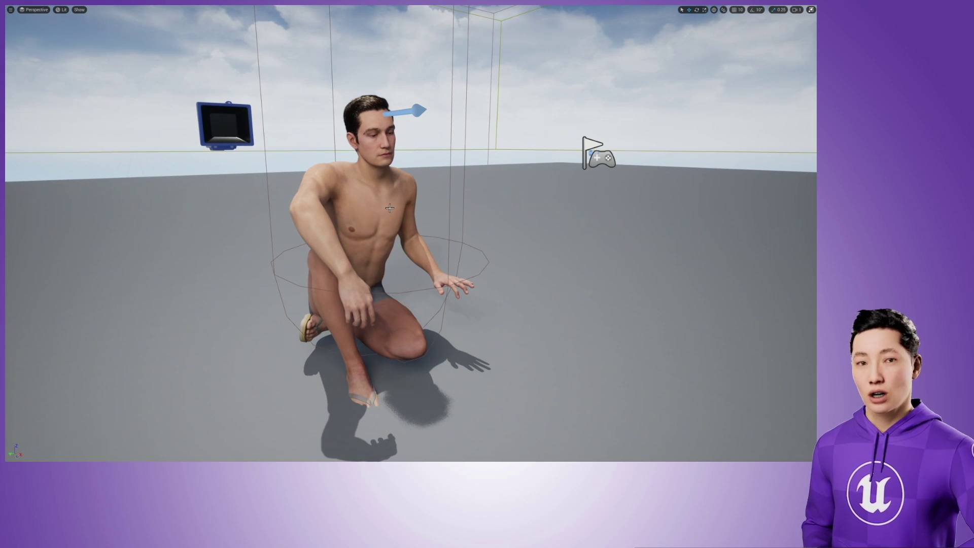
{"action": "key", "text": "F11"}
{"action": "left_click", "coordinate": [298, 207]}
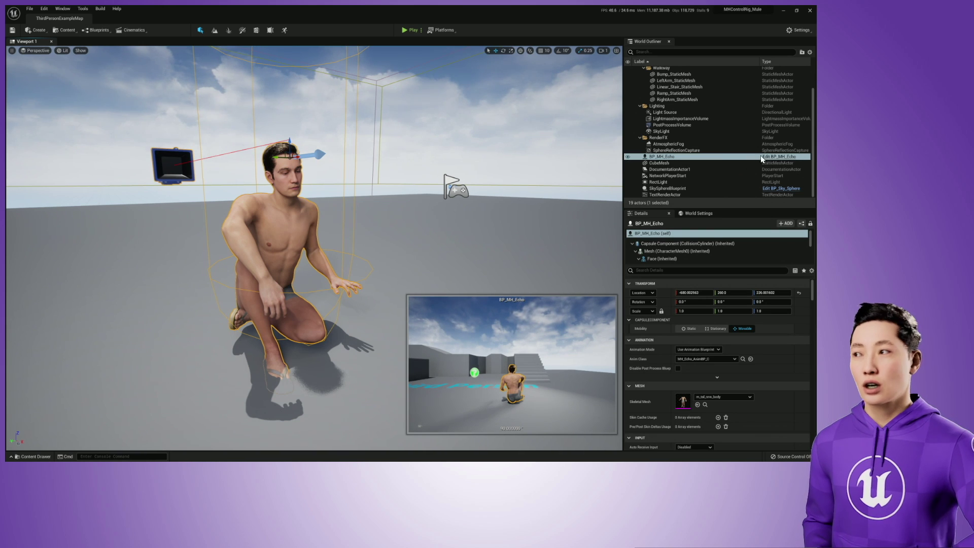
{"action": "left_click", "coordinate": [780, 157]}
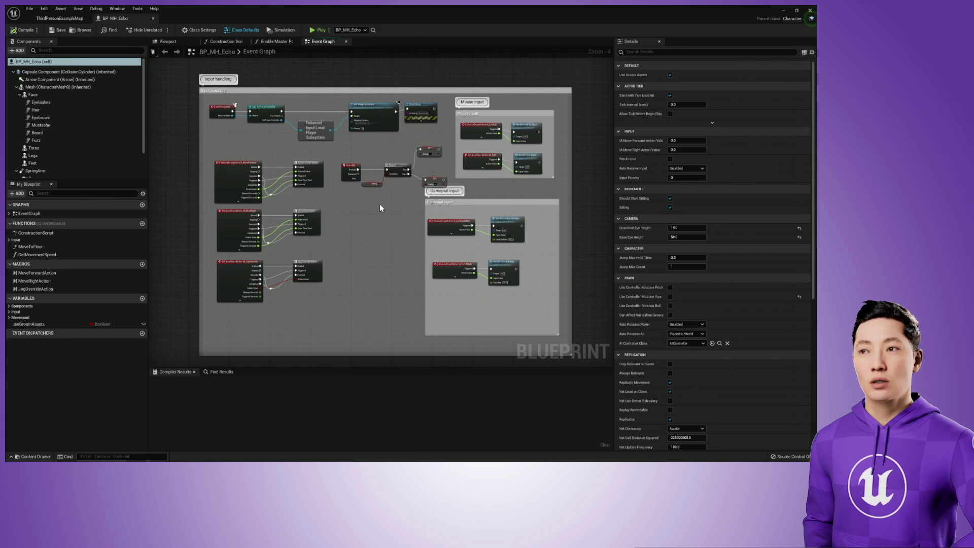
Examine the IA_MoveForward, IA_MoveRight and IA_JogOverride enhanced input nodes in the Event Graph.
{"action": "right_click_drag", "start_coordinate": [354, 221], "coordinate": [387, 146]}
{"action": "scroll", "coordinate": [363, 205], "scroll_direction": "up", "scroll_amount": 5}
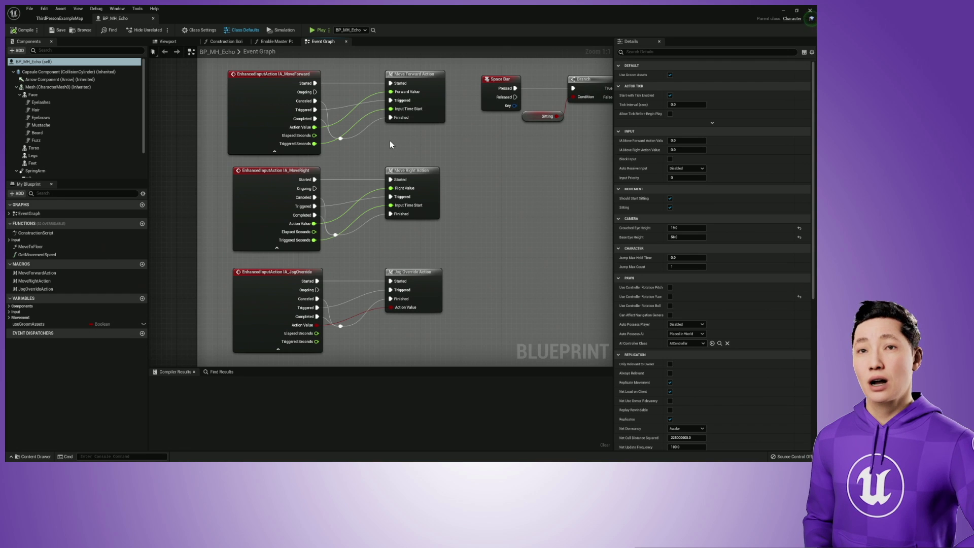
{"action": "right_click_drag", "start_coordinate": [389, 141], "coordinate": [388, 142]}
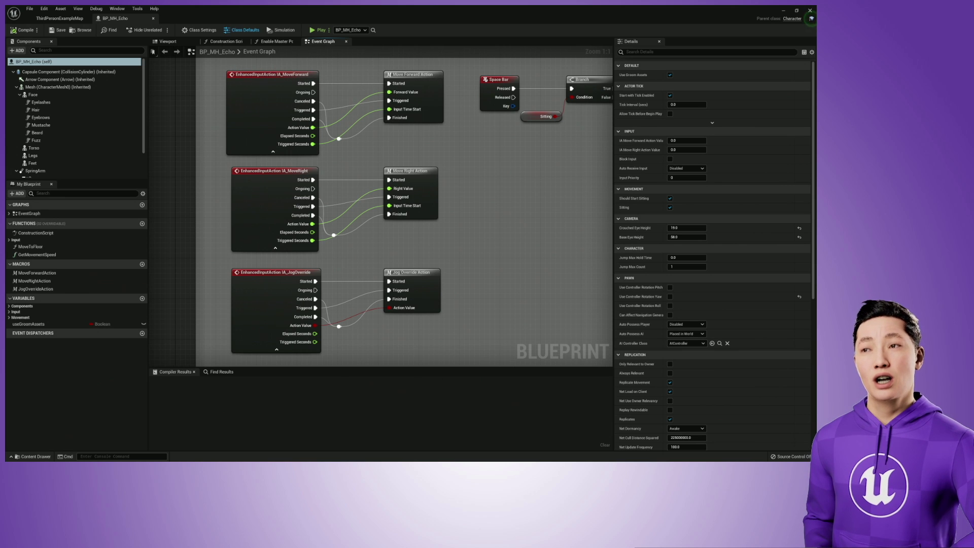
{"action": "right_click_drag", "start_coordinate": [394, 145], "coordinate": [387, 143]}
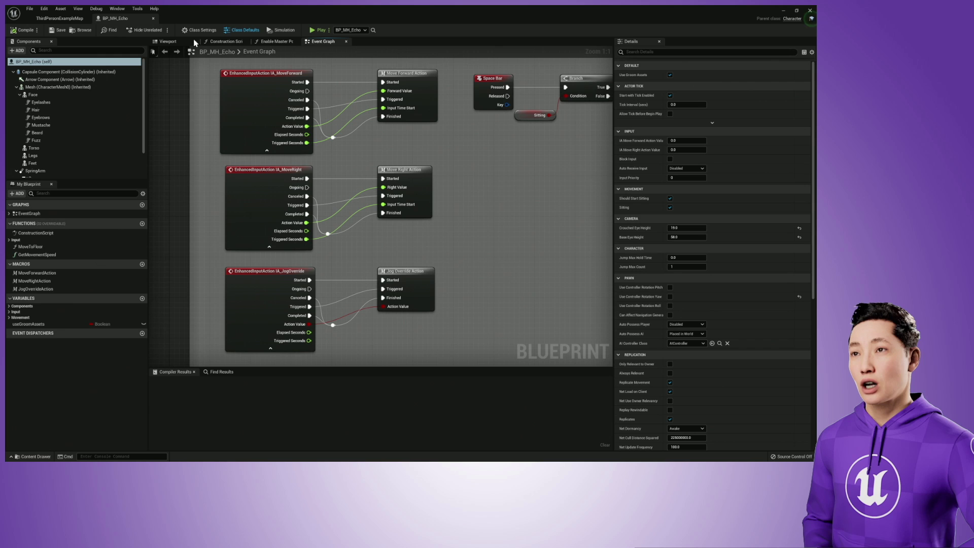
Open the project's Engine Input settings and expand the action mappings, axis mappings and MoveForward bindings.
{"action": "left_click", "coordinate": [44, 8]}
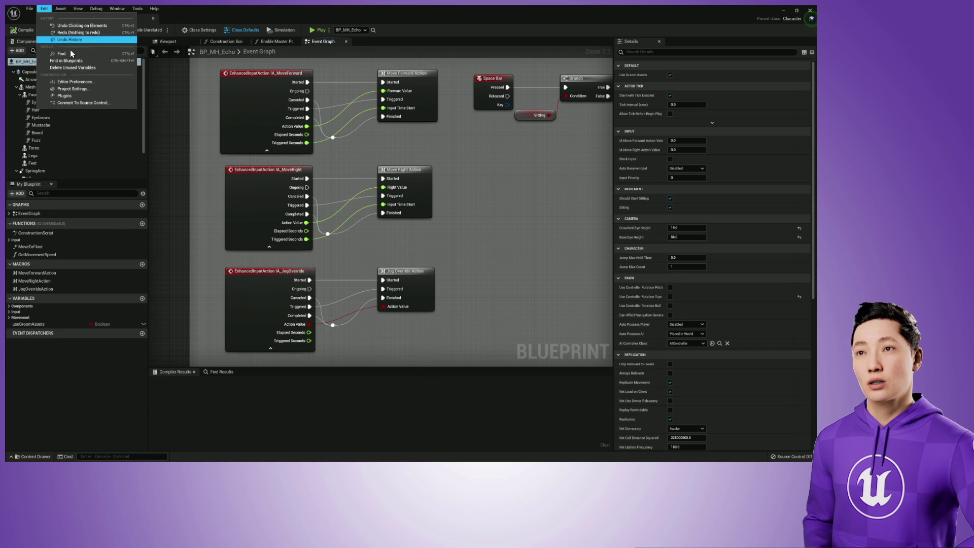
{"action": "left_click", "coordinate": [81, 89]}
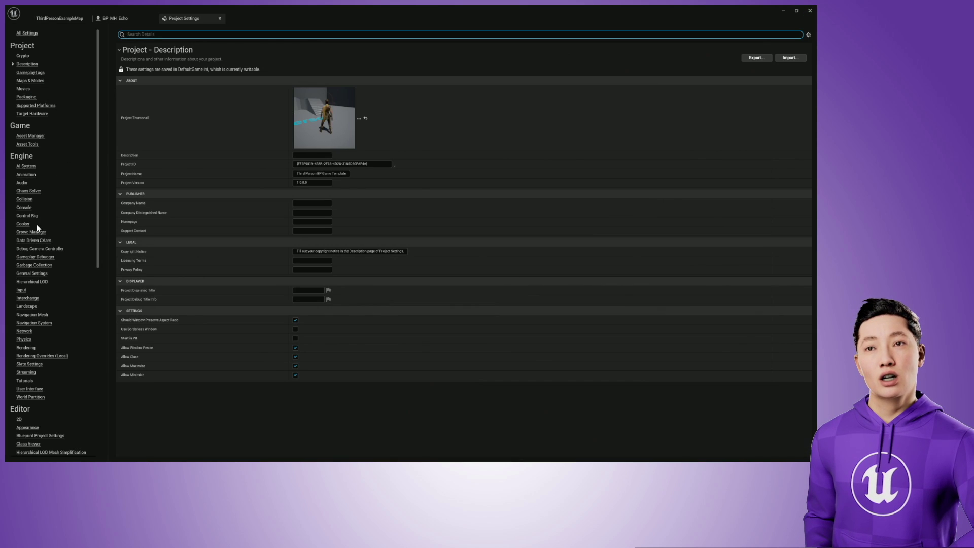
{"action": "left_click", "coordinate": [26, 288]}
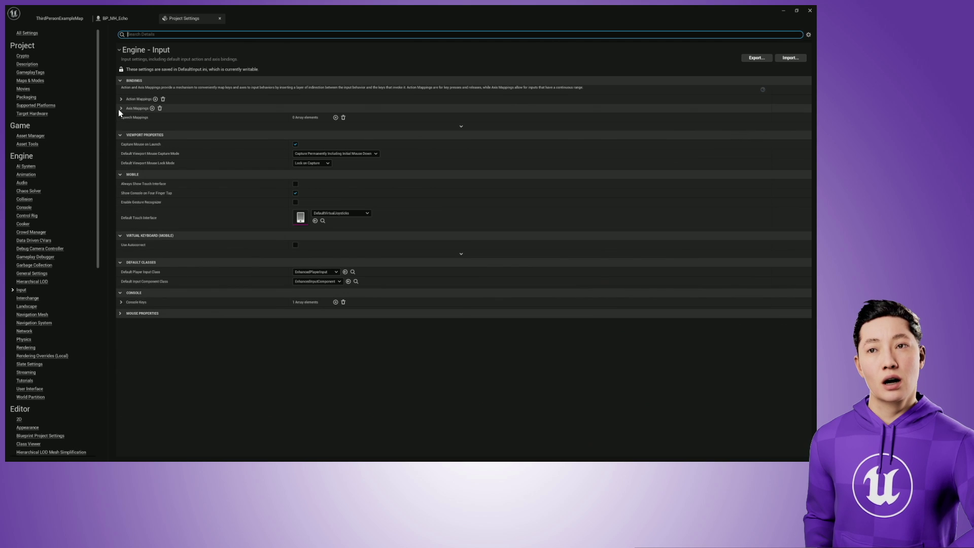
{"action": "left_click", "coordinate": [120, 108]}
{"action": "left_click", "coordinate": [121, 100]}
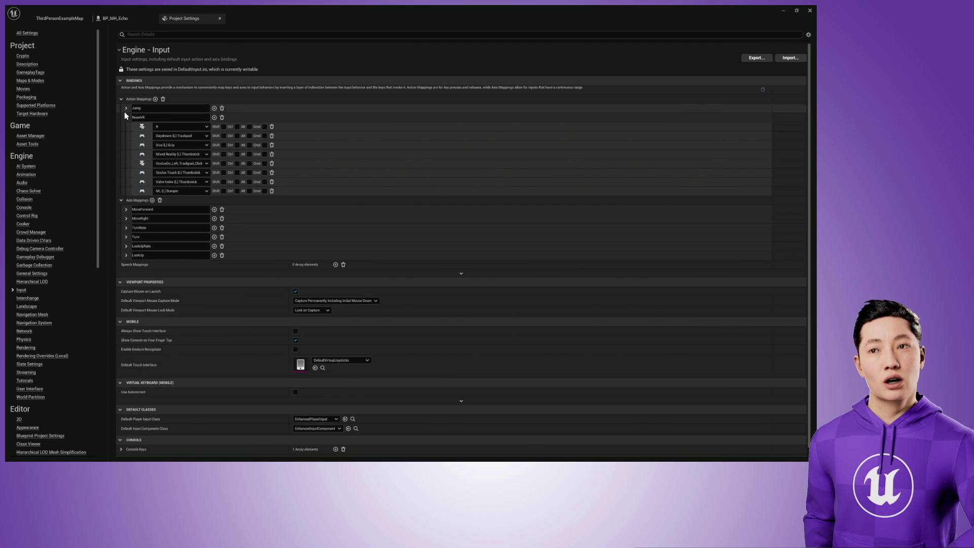
{"action": "left_click", "coordinate": [126, 135]}
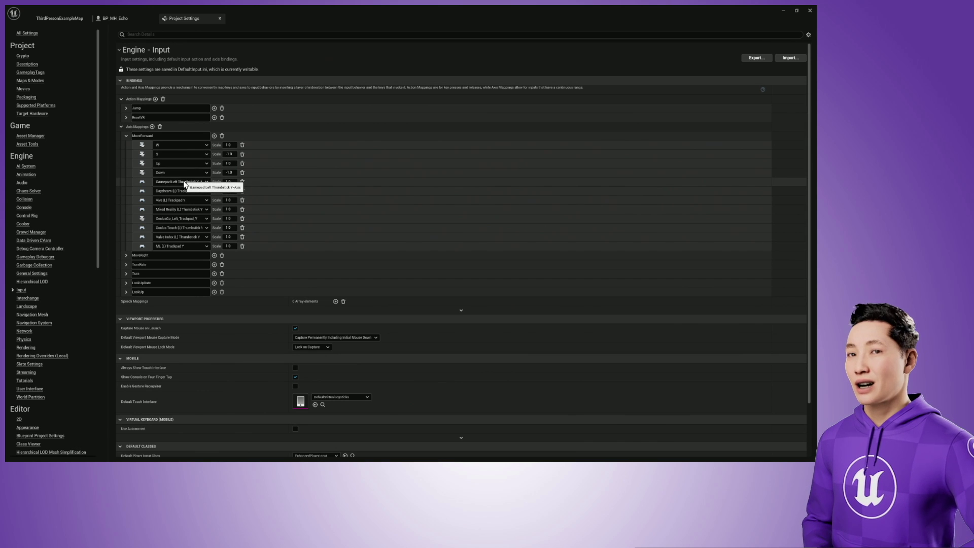
Collapse the axis and action mappings and check the Default Player Input Class setting, EnhancedPlayerInput.
{"action": "left_click", "coordinate": [120, 126]}
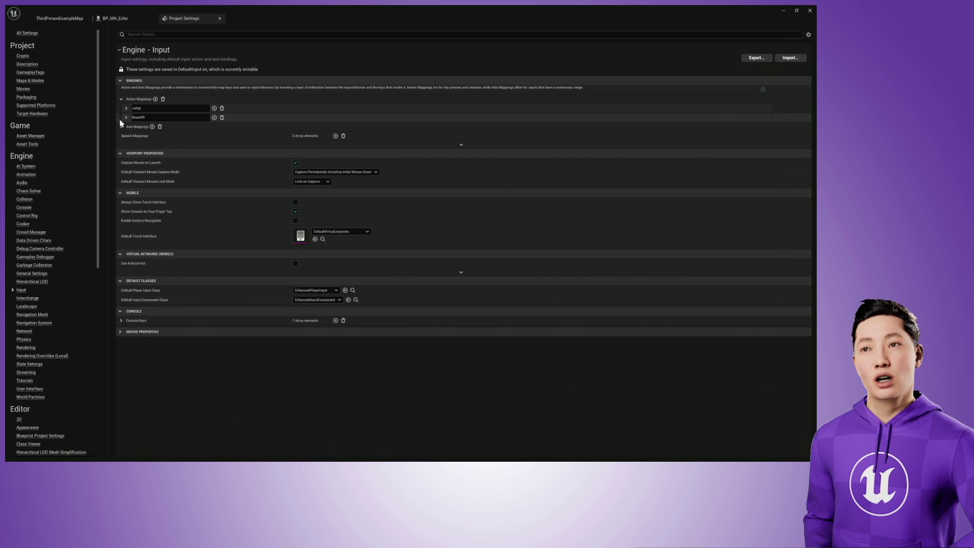
{"action": "left_click", "coordinate": [121, 100]}
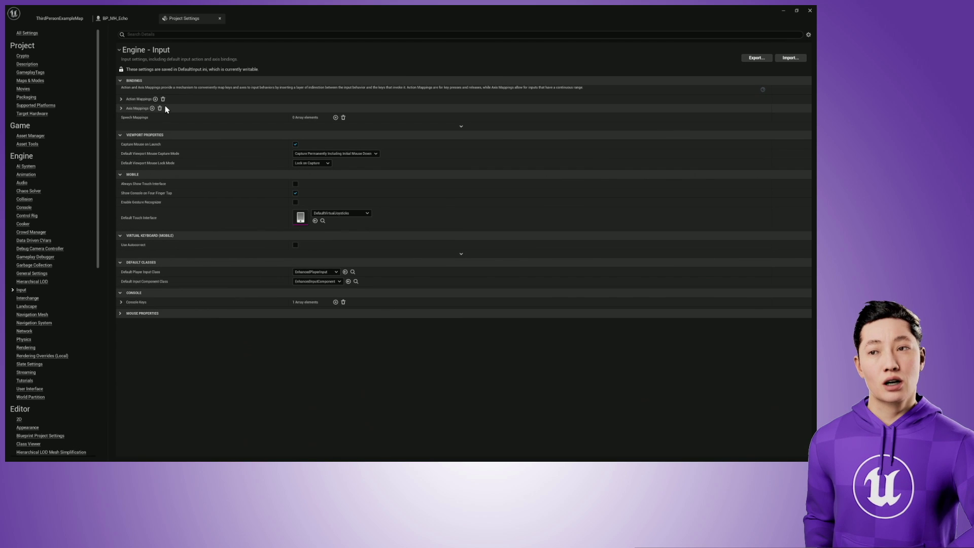
{"action": "left_click", "coordinate": [315, 272]}
{"action": "left_click", "coordinate": [334, 293]}
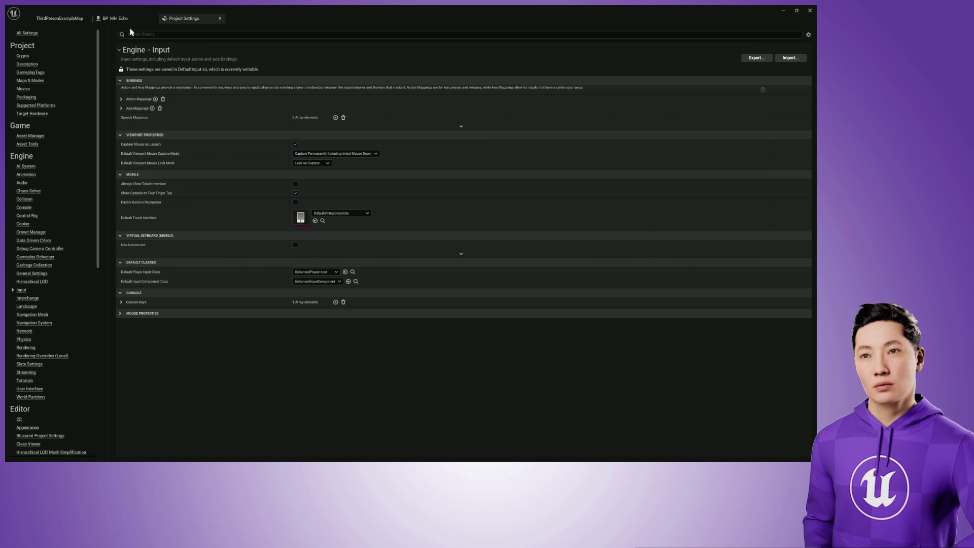
Return to BP_MH_Echo and examine the Event Possessed chain, from Cast To PlayerController through Enhanced Input Local Player Subsystem to Add Mapping Context.
{"action": "left_click", "coordinate": [109, 18]}
{"action": "scroll", "coordinate": [401, 147], "scroll_direction": "down", "scroll_amount": 2}
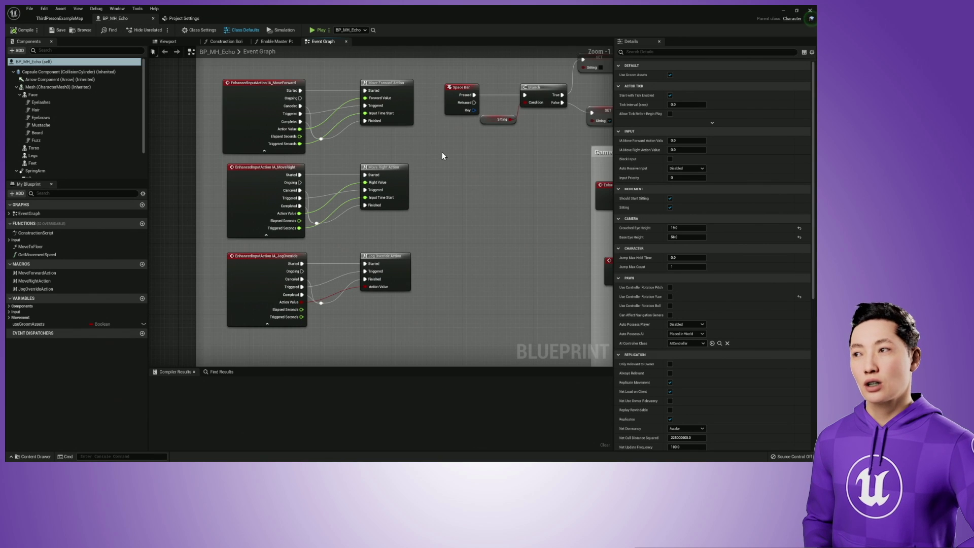
{"action": "right_click_drag", "start_coordinate": [412, 170], "coordinate": [386, 230]}
{"action": "right_click_drag", "start_coordinate": [379, 170], "coordinate": [409, 247]}
{"action": "scroll", "coordinate": [409, 247], "scroll_direction": "up", "scroll_amount": 2}
{"action": "right_click_drag", "start_coordinate": [354, 183], "coordinate": [360, 198]}
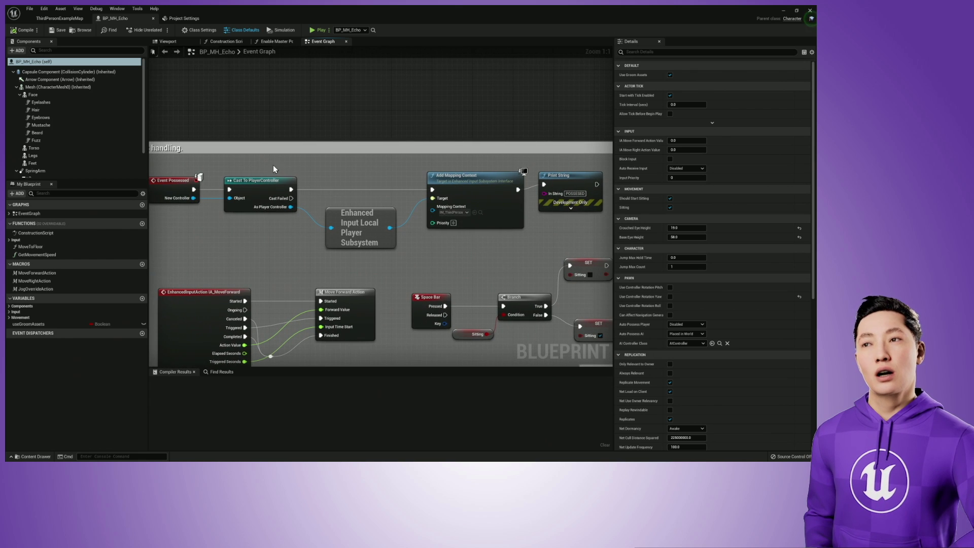
{"action": "left_click_drag", "start_coordinate": [267, 234], "coordinate": [270, 239]}
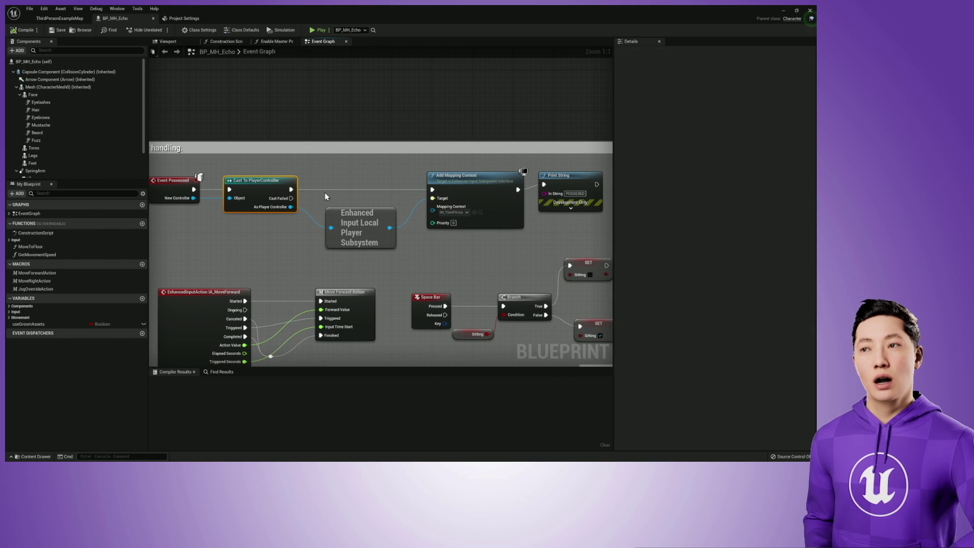
{"action": "left_click_drag", "start_coordinate": [322, 195], "coordinate": [404, 259]}
{"action": "right_click_drag", "start_coordinate": [426, 253], "coordinate": [409, 252]}
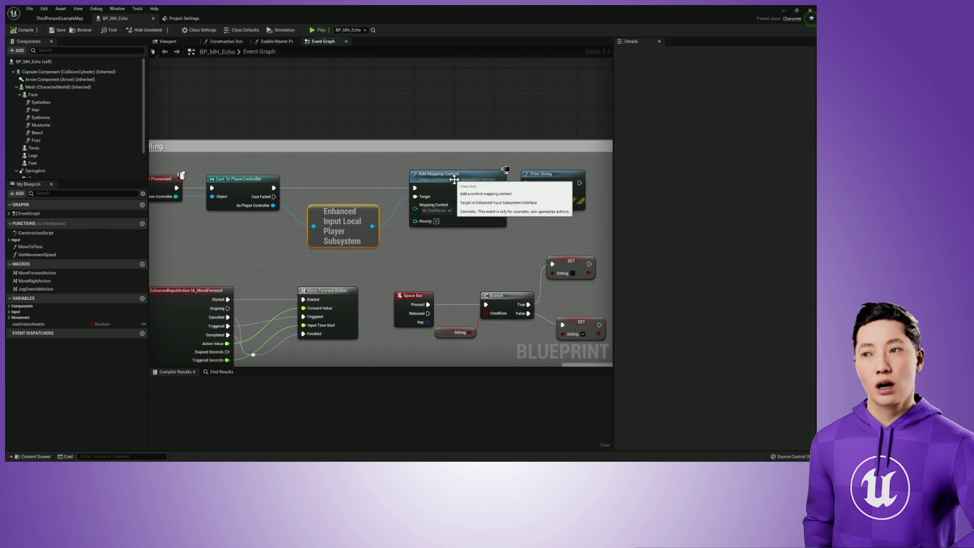
{"action": "right_click_drag", "start_coordinate": [452, 242], "coordinate": [448, 216]}
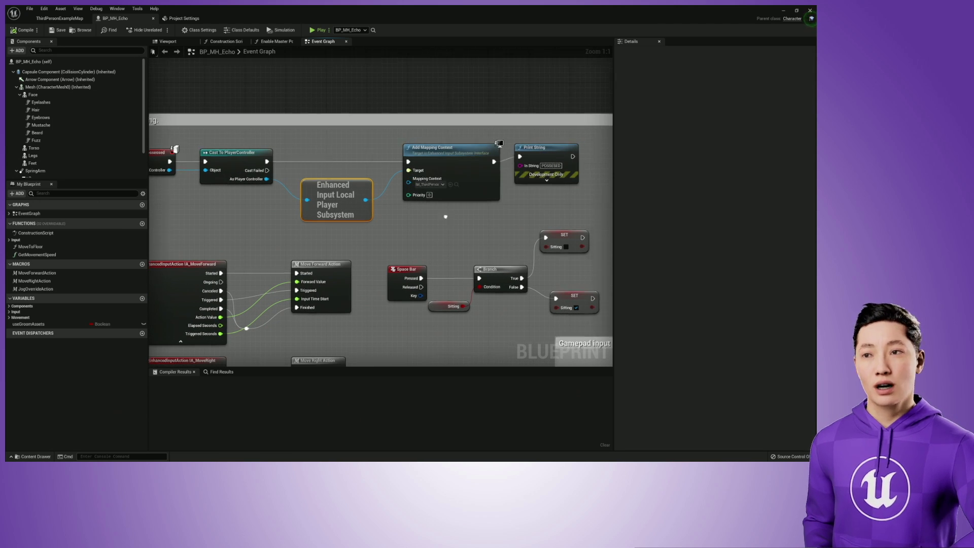
{"action": "right_click_drag", "start_coordinate": [449, 218], "coordinate": [440, 195]}
Open IM_ThirdPersonControls_InputMapping from the EchoContent Input folder and inspect its IA_MoveForward and IA_MoveRight key bindings.
{"action": "key", "text": "ctrl+space"}
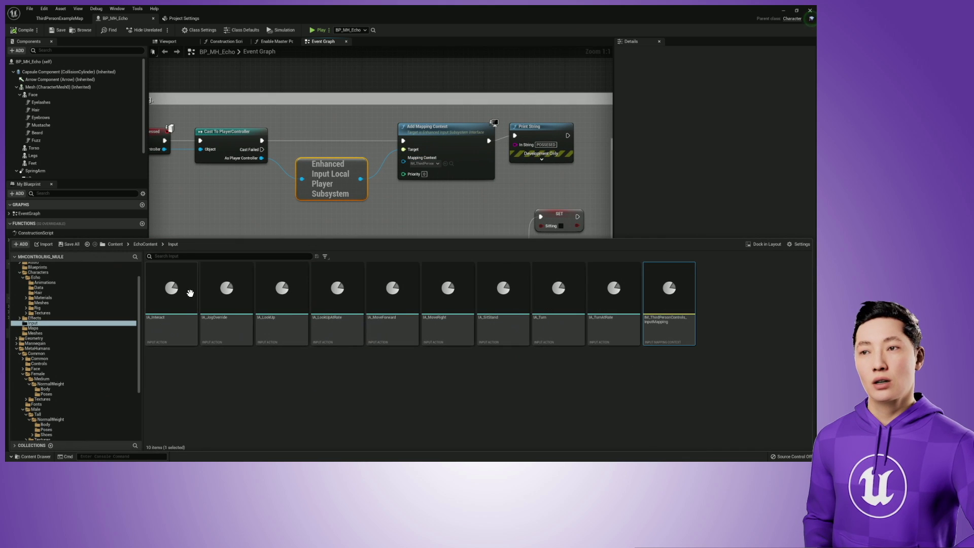
{"action": "mouse_move", "coordinate": [187, 294]}
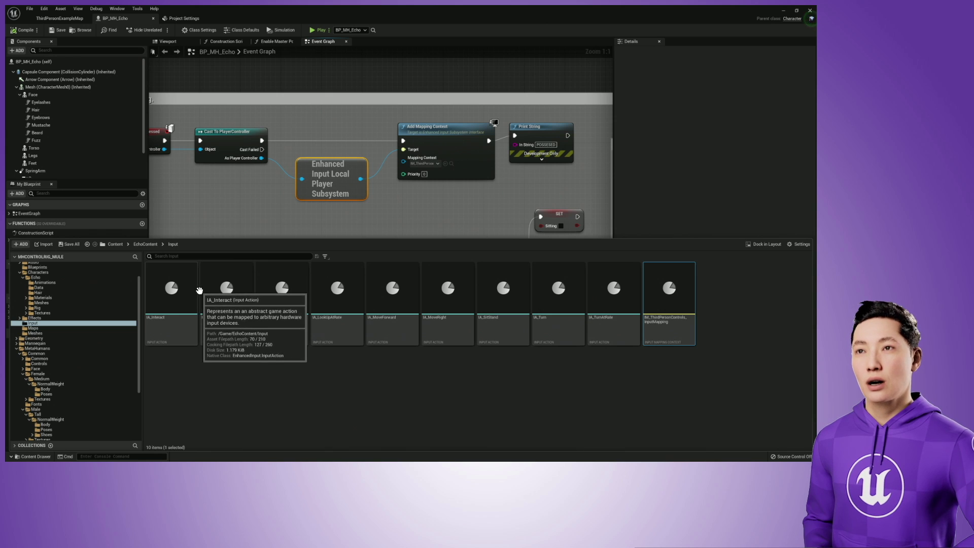
{"action": "double_click", "coordinate": [657, 303]}
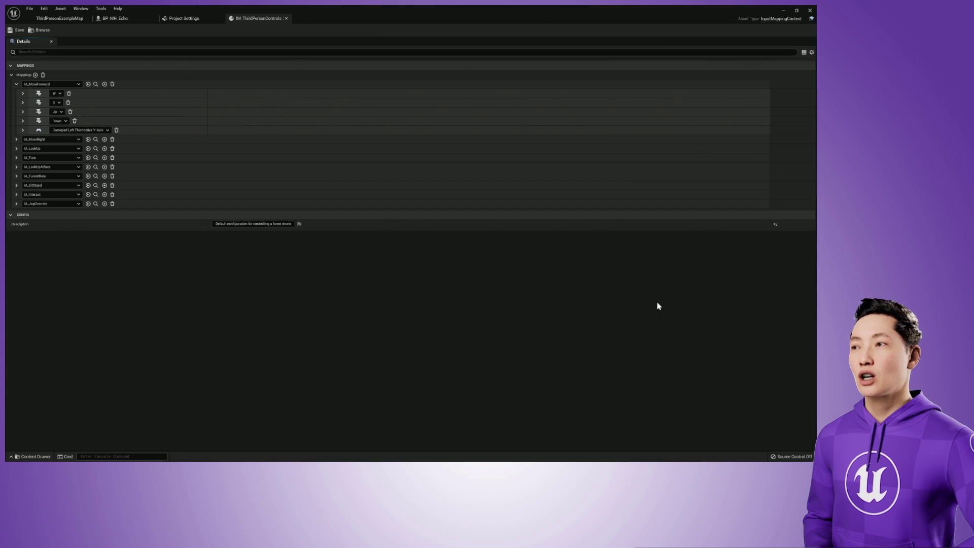
{"action": "left_click", "coordinate": [17, 85]}
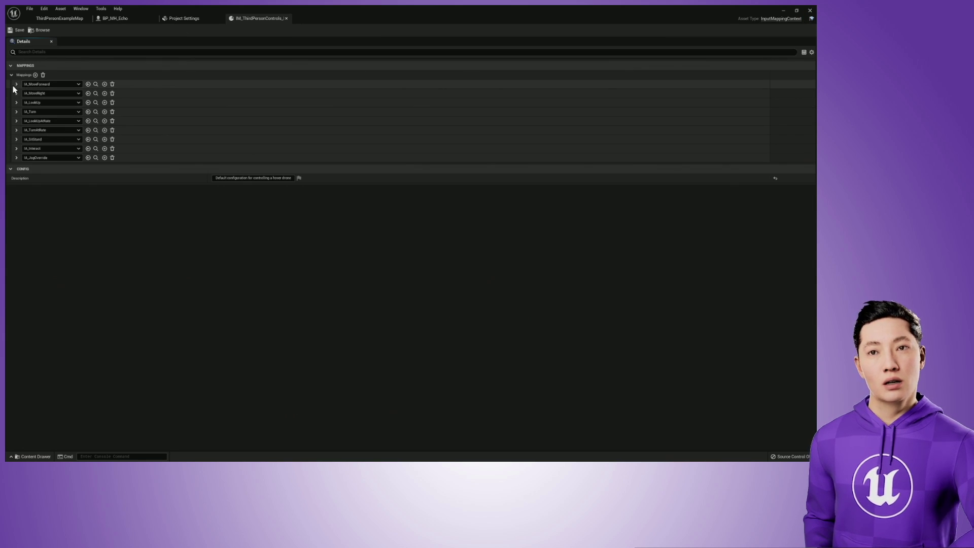
{"action": "left_click", "coordinate": [16, 84]}
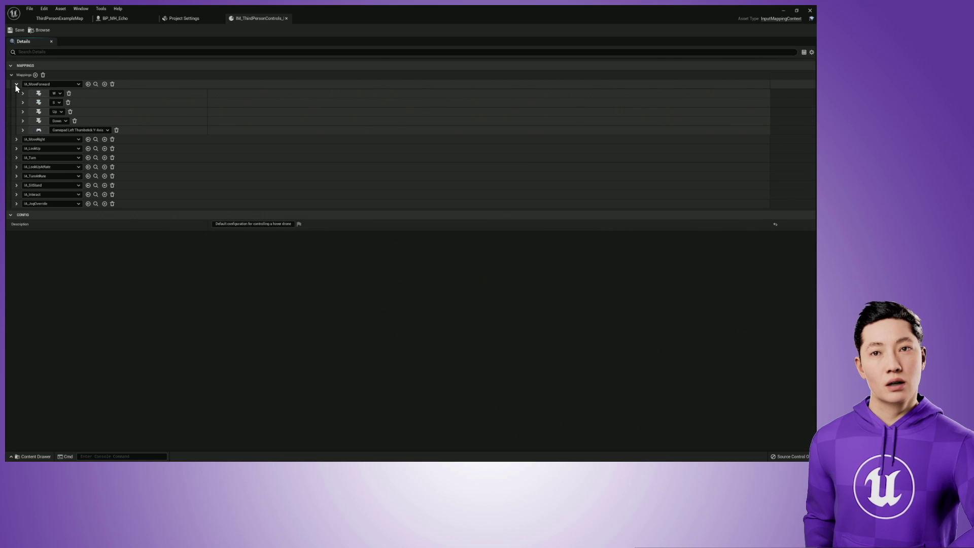
{"action": "left_click", "coordinate": [16, 139]}
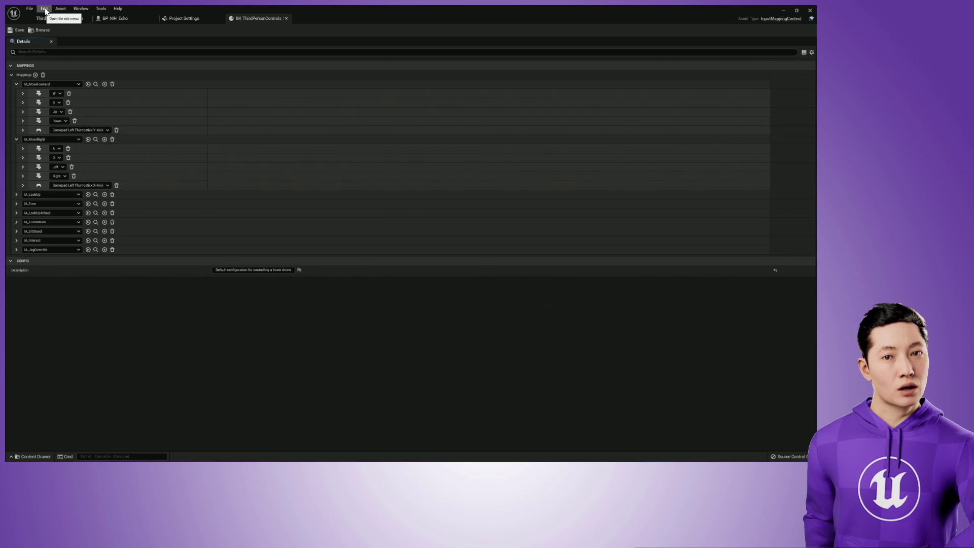
{"action": "left_click", "coordinate": [17, 85]}
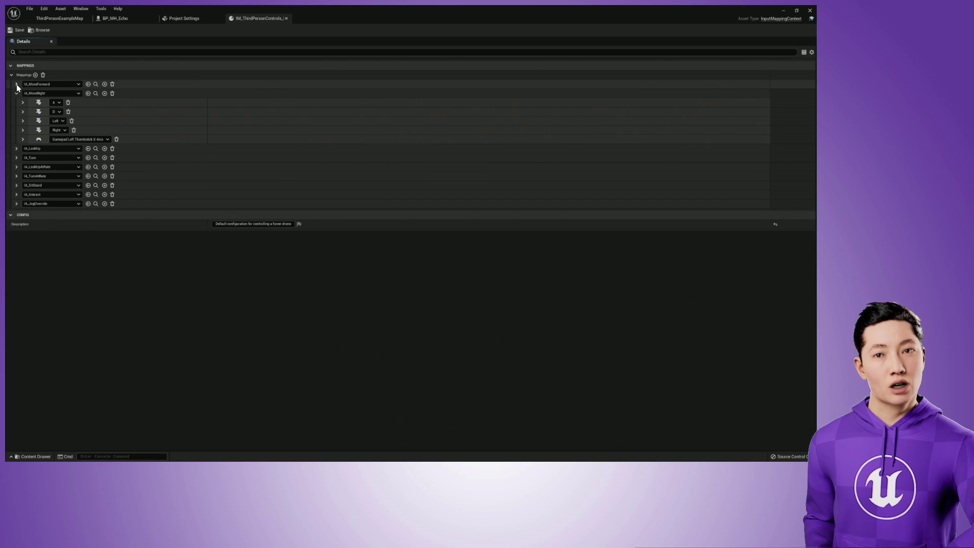
{"action": "left_click", "coordinate": [16, 94]}
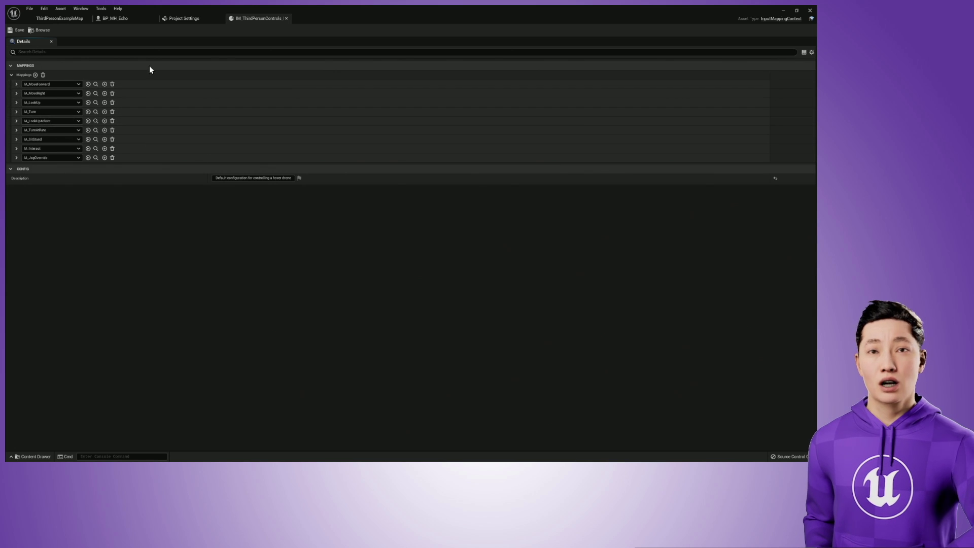
Go back to BP_MH_Echo's Event Graph and review the Add Mapping Context node that loads the input mapping.
{"action": "left_click", "coordinate": [115, 18]}
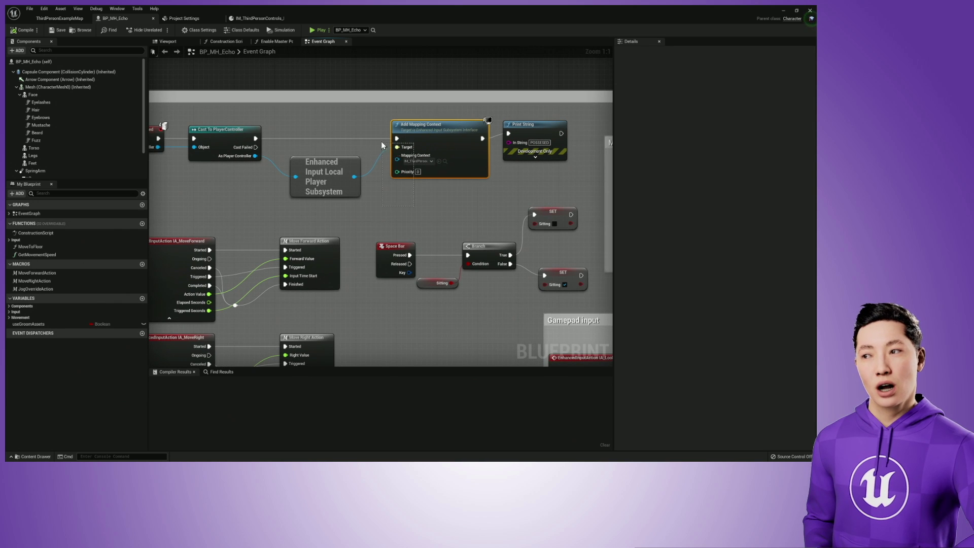
{"action": "left_click_drag", "start_coordinate": [361, 121], "coordinate": [406, 192]}
{"action": "left_click", "coordinate": [416, 207]}
{"action": "right_click_drag", "start_coordinate": [416, 207], "coordinate": [418, 202]}
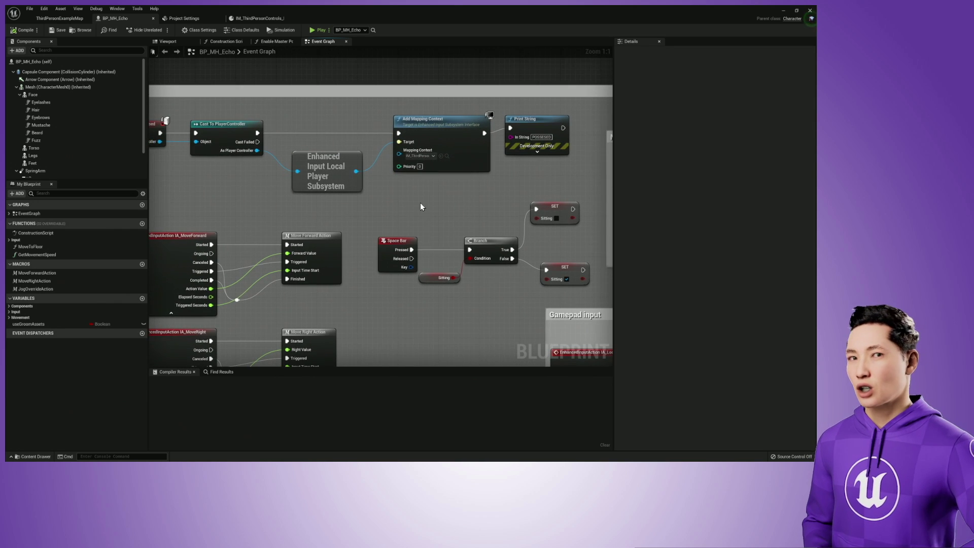
{"action": "left_click_drag", "start_coordinate": [429, 205], "coordinate": [389, 130]}
Compare the IA_MoveForward enhanced input event with the plain Space Bar key event in the Event Graph.
{"action": "right_click_drag", "start_coordinate": [410, 199], "coordinate": [488, 134]}
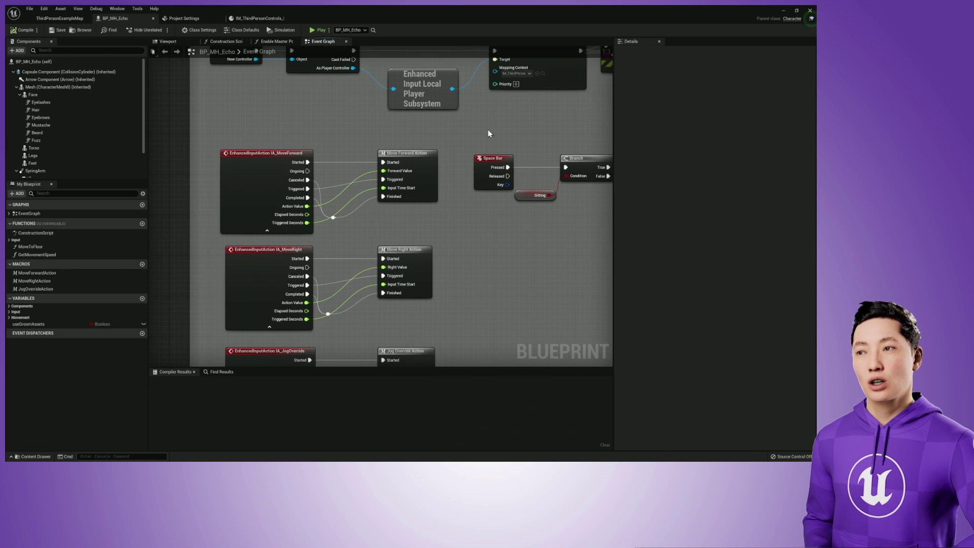
{"action": "right_click_drag", "start_coordinate": [326, 162], "coordinate": [348, 137]}
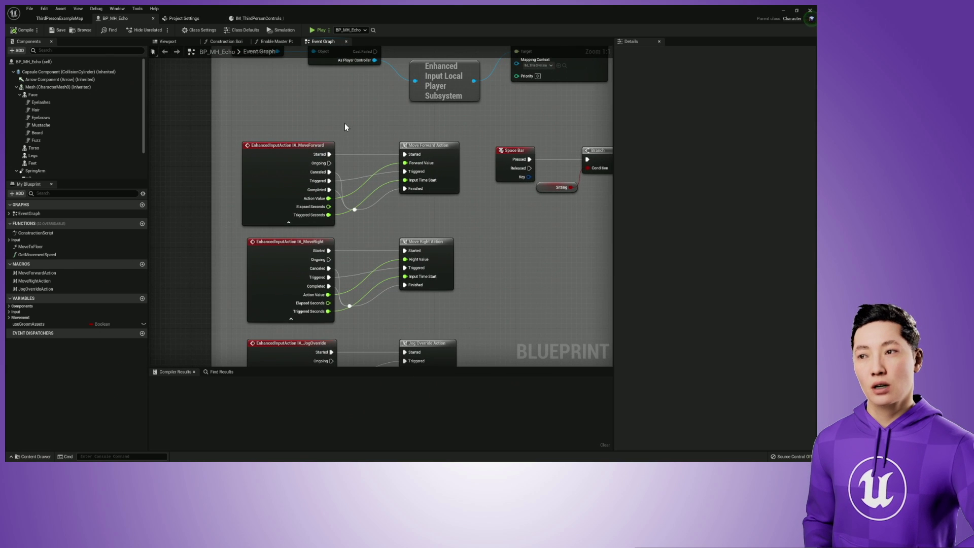
{"action": "left_click_drag", "start_coordinate": [344, 123], "coordinate": [317, 232]}
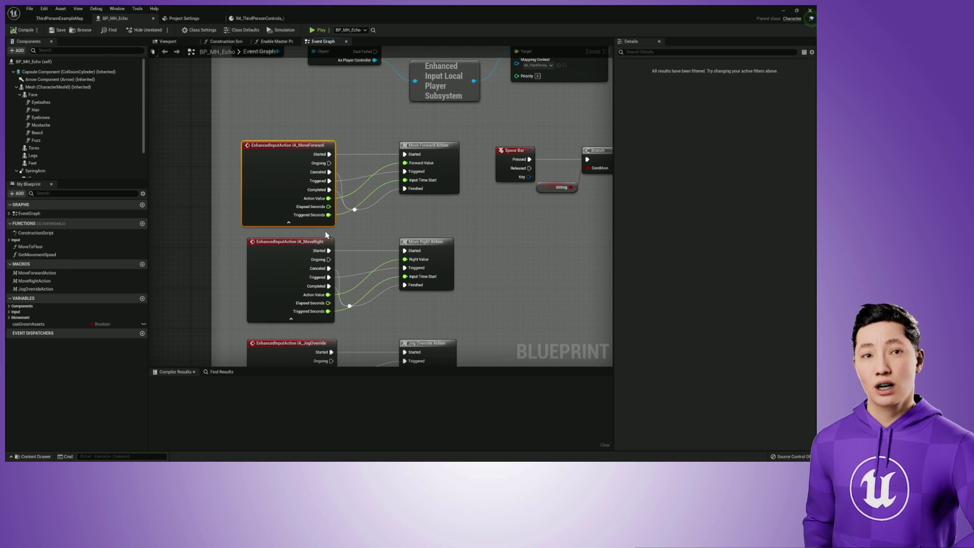
{"action": "left_click", "coordinate": [356, 234]}
{"action": "right_click_drag", "start_coordinate": [356, 231], "coordinate": [310, 192]}
{"action": "left_click", "coordinate": [445, 147]}
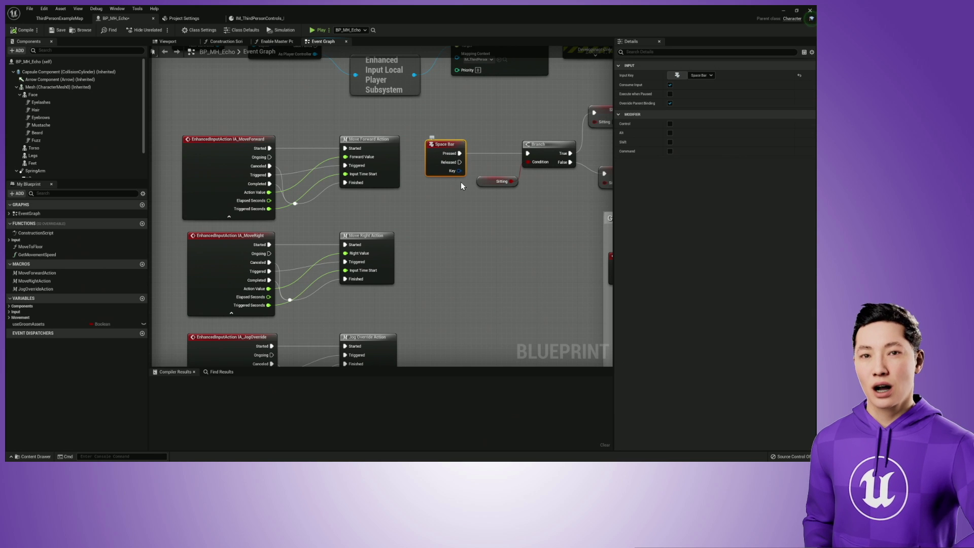
Examine the output pins of the IA_MoveForward, IA_MoveRight and IA_JogOverride events and their connections to the action macros.
{"action": "right_click_drag", "start_coordinate": [336, 210], "coordinate": [353, 209]}
{"action": "right_click_drag", "start_coordinate": [314, 165], "coordinate": [324, 174]}
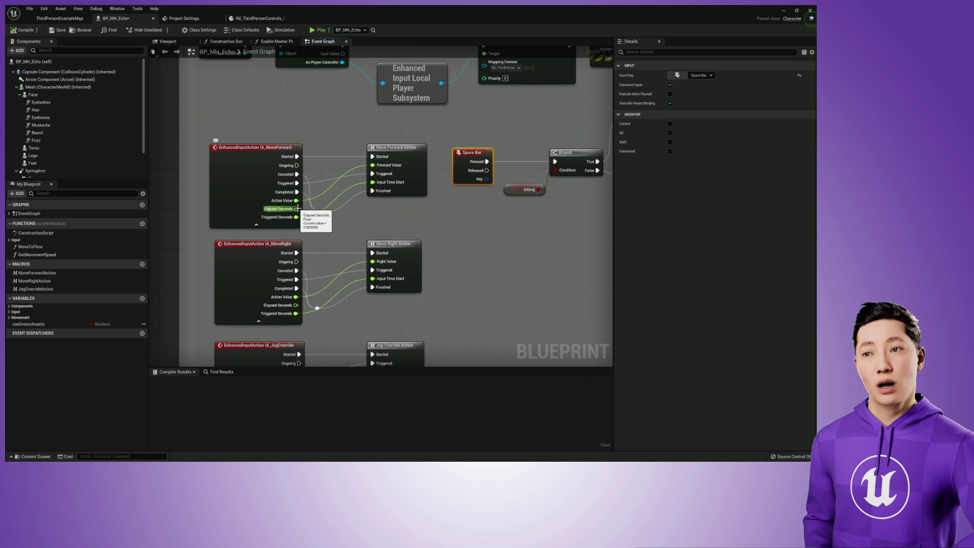
{"action": "right_click_drag", "start_coordinate": [295, 216], "coordinate": [316, 72]}
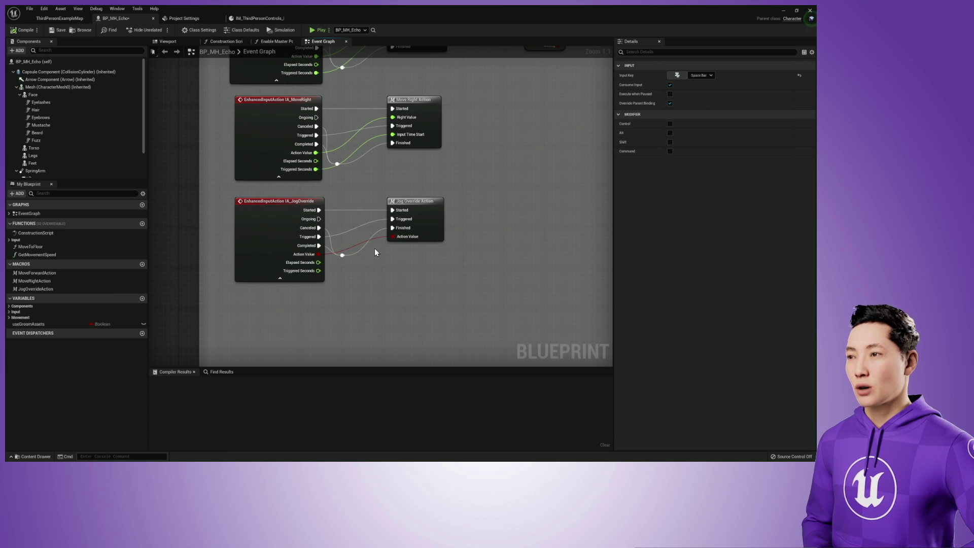
{"action": "right_click_drag", "start_coordinate": [373, 248], "coordinate": [369, 319]}
{"action": "scroll", "coordinate": [470, 220], "scroll_direction": "down", "scroll_amount": 1}
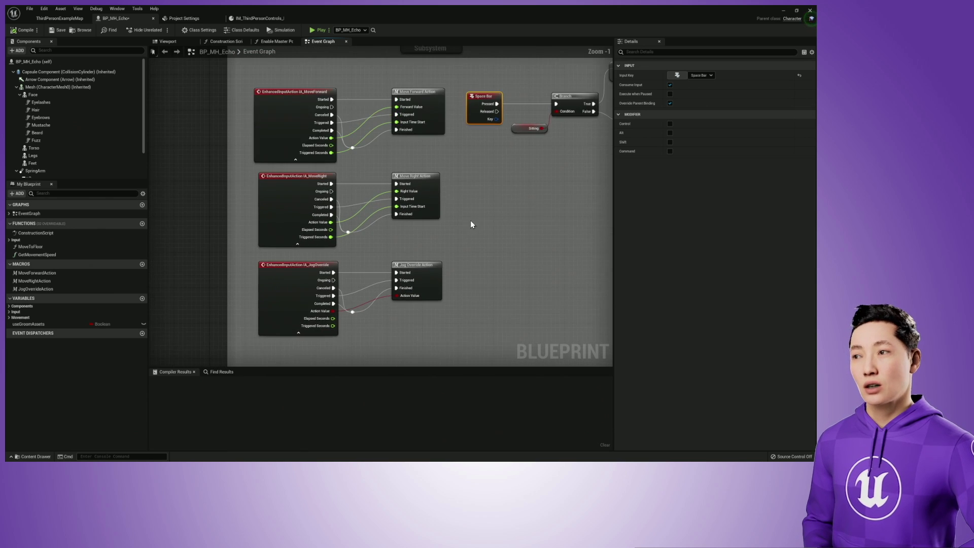
Inspect the Handle Look Up Input and Handle Turn Input nodes in the Mouse input group.
{"action": "right_click_drag", "start_coordinate": [470, 220], "coordinate": [344, 207]}
{"action": "right_click_drag", "start_coordinate": [500, 136], "coordinate": [250, 284]}
{"action": "scroll", "coordinate": [381, 195], "scroll_direction": "up", "scroll_amount": 1}
{"action": "left_click_drag", "start_coordinate": [414, 160], "coordinate": [415, 155]}
{"action": "left_click_drag", "start_coordinate": [426, 214], "coordinate": [426, 209]}
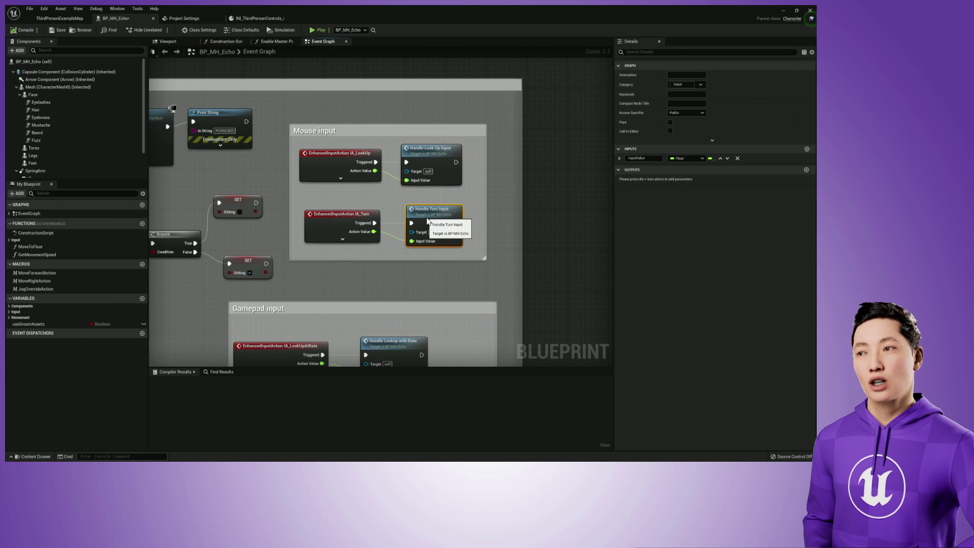
Expand and collapse the IA_LookUp event's extra pins, moving the IA_Turn event down and back up.
{"action": "left_click", "coordinate": [340, 180]}
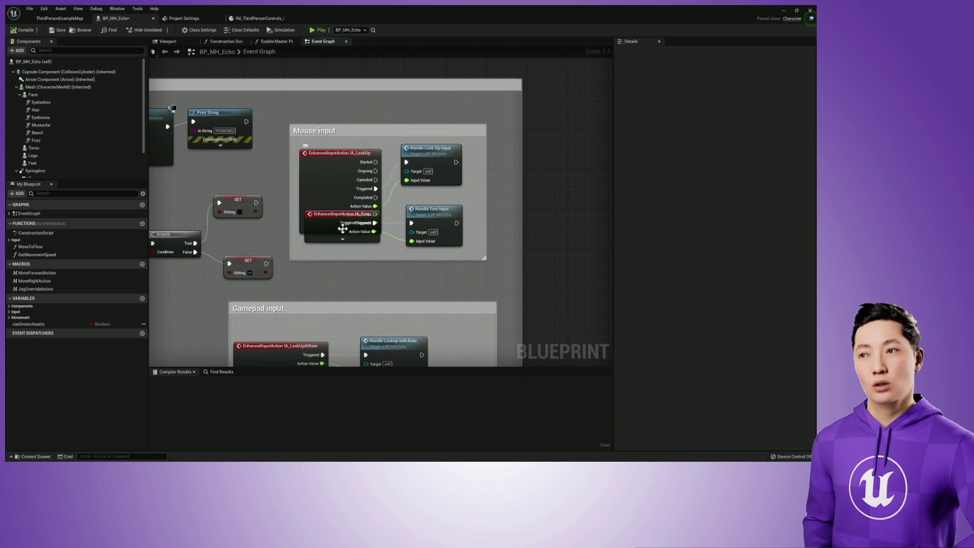
{"action": "left_click_drag", "start_coordinate": [342, 209], "coordinate": [342, 238]}
{"action": "left_click", "coordinate": [341, 230]}
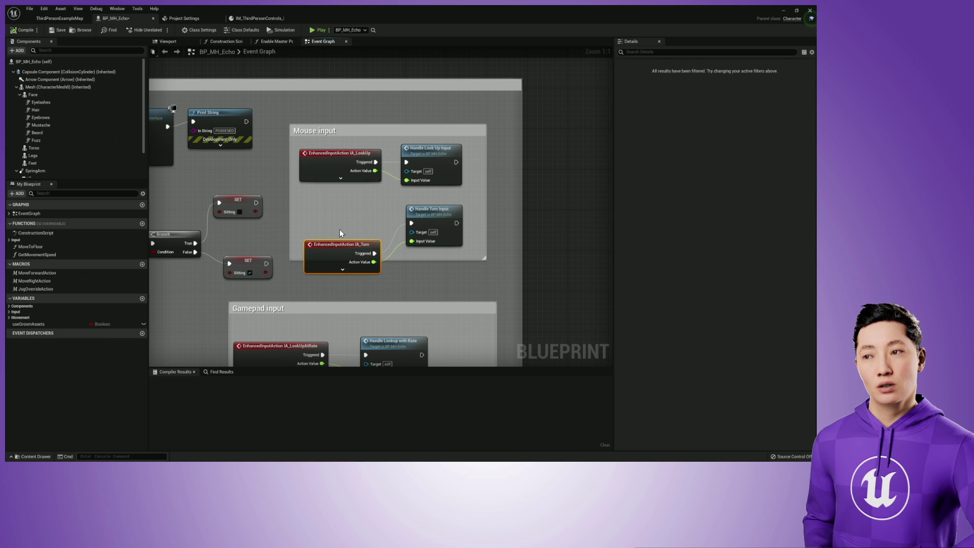
{"action": "right_click_drag", "start_coordinate": [339, 229], "coordinate": [360, 213]}
{"action": "left_click_drag", "start_coordinate": [361, 227], "coordinate": [361, 201]}
{"action": "left_click", "coordinate": [366, 184]}
Review the input handling section again, from the mapping context chain to the IA_MoveForward event and its Move Forward Action macro.
{"action": "right_click_drag", "start_coordinate": [363, 183], "coordinate": [479, 123]}
{"action": "right_click_drag", "start_coordinate": [310, 228], "coordinate": [479, 195]}
{"action": "right_click_drag", "start_coordinate": [411, 104], "coordinate": [485, 214]}
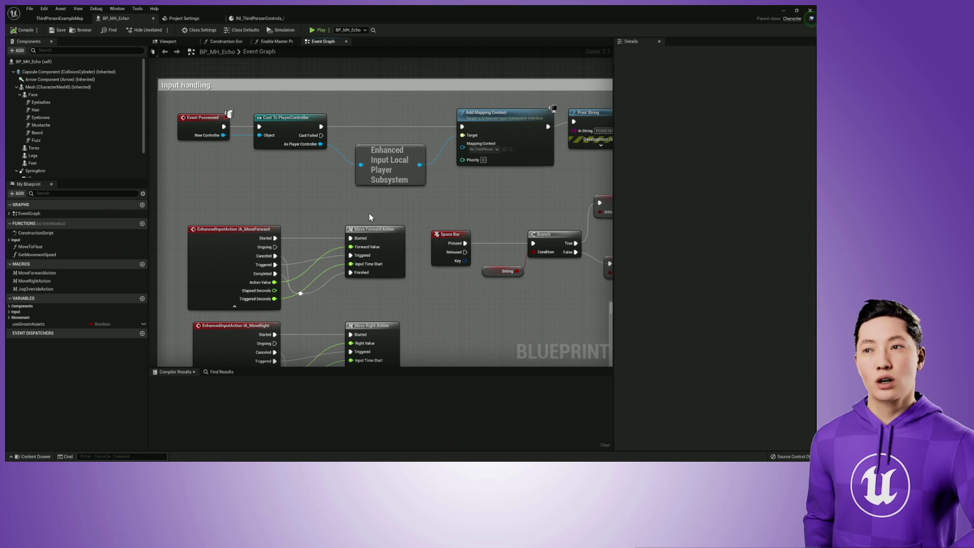
{"action": "right_click_drag", "start_coordinate": [369, 213], "coordinate": [348, 123]}
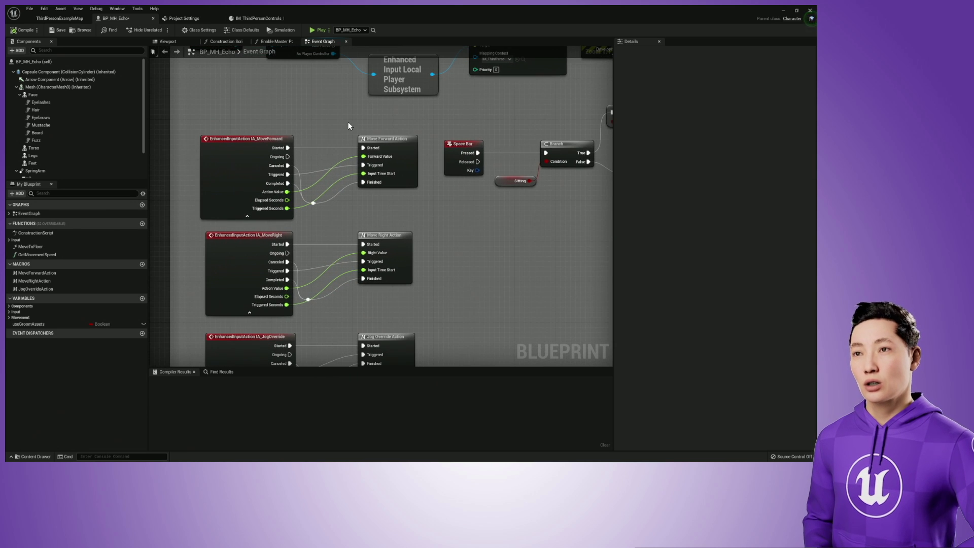
{"action": "right_click_drag", "start_coordinate": [334, 174], "coordinate": [336, 167]}
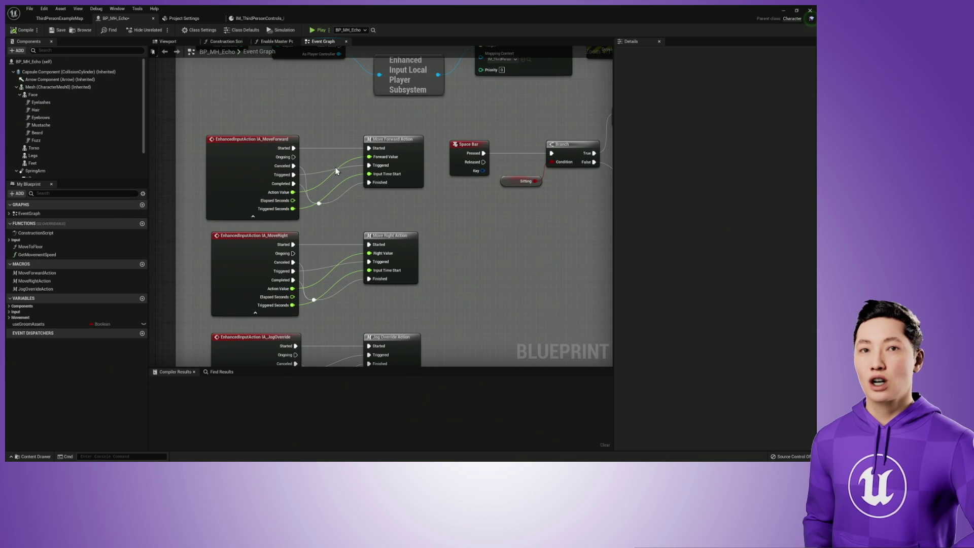
{"action": "left_click_drag", "start_coordinate": [268, 119], "coordinate": [388, 200]}
{"action": "left_click", "coordinate": [400, 220]}
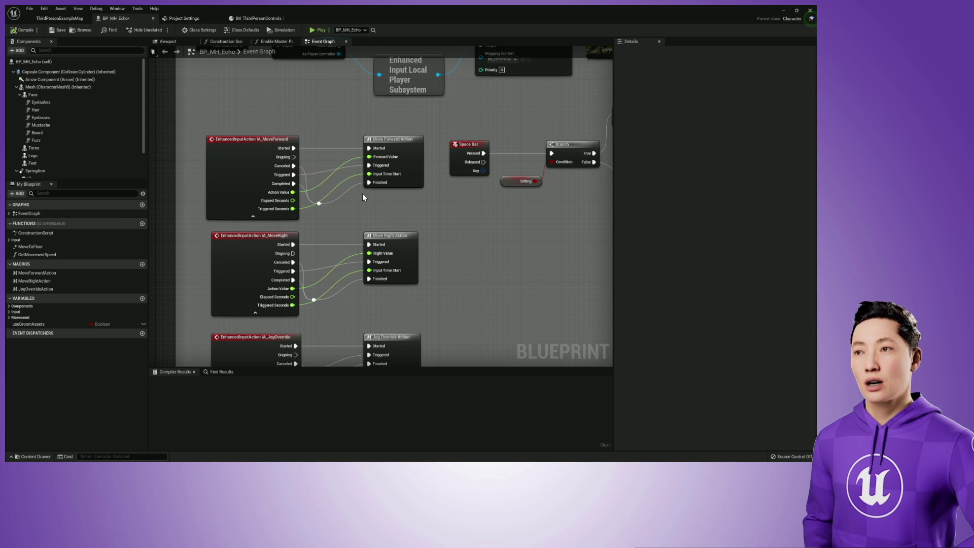
Compile and save the BP_MH_Echo blueprint.
{"action": "right_click_drag", "start_coordinate": [362, 193], "coordinate": [371, 186]}
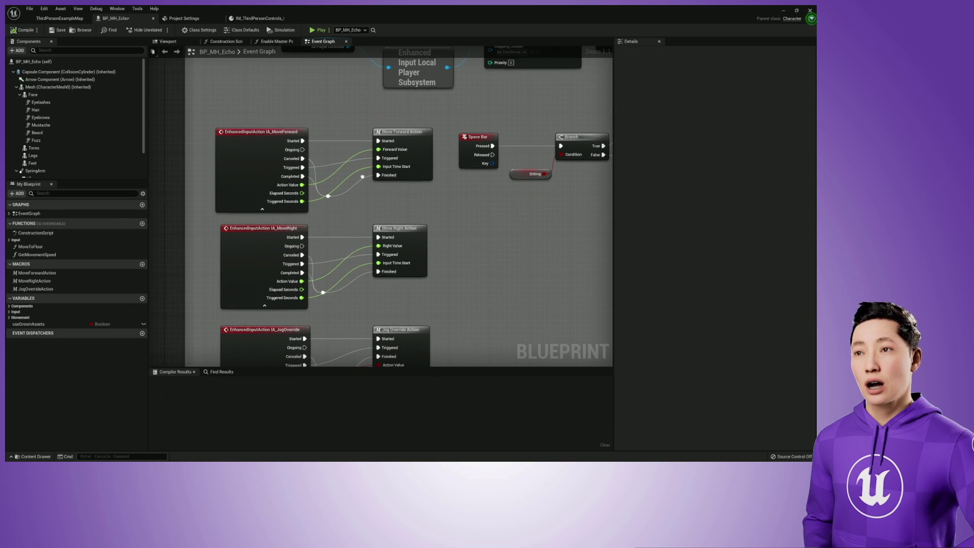
{"action": "left_click", "coordinate": [60, 31]}
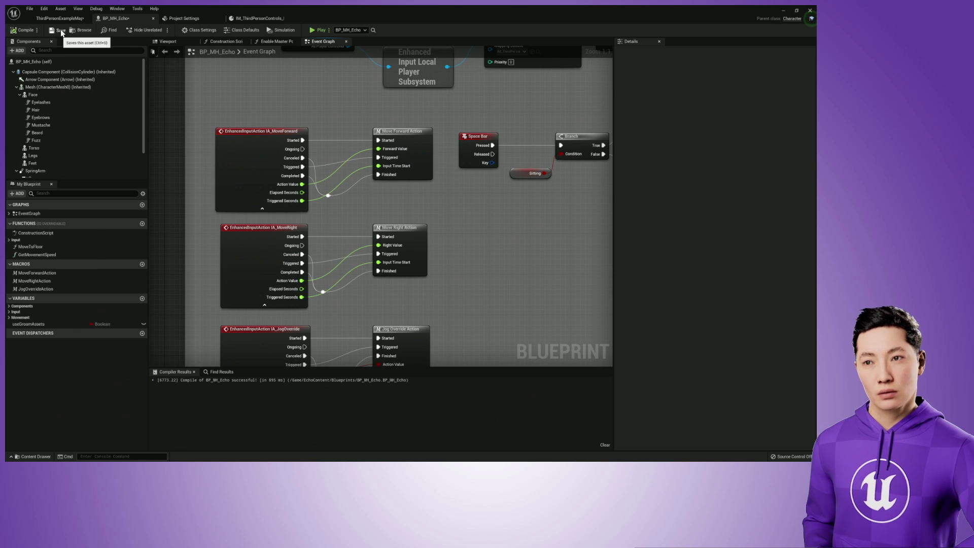
Locate the Mesh component's Anim Class in the project content and open the MH_Echo_AnimBP animation blueprint.
{"action": "left_click", "coordinate": [41, 87]}
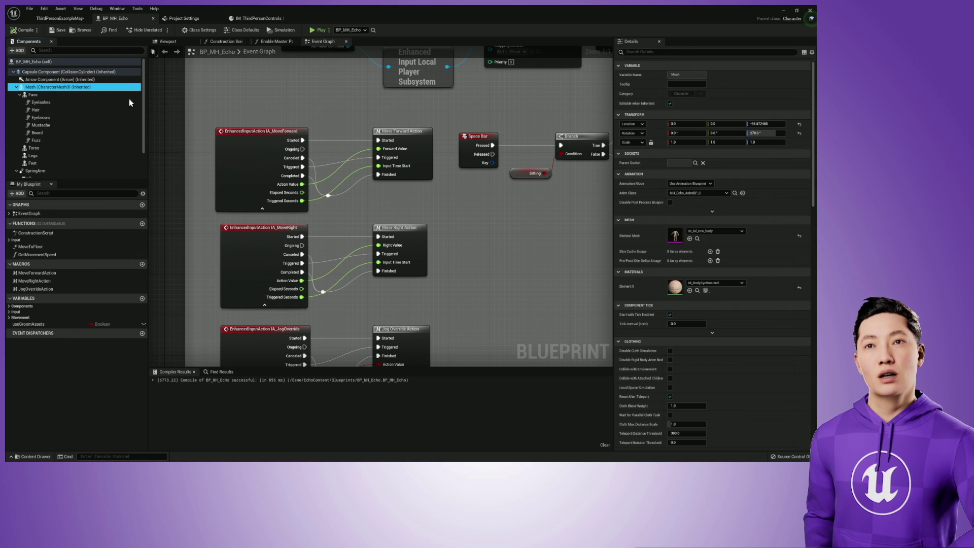
{"action": "left_click", "coordinate": [734, 193]}
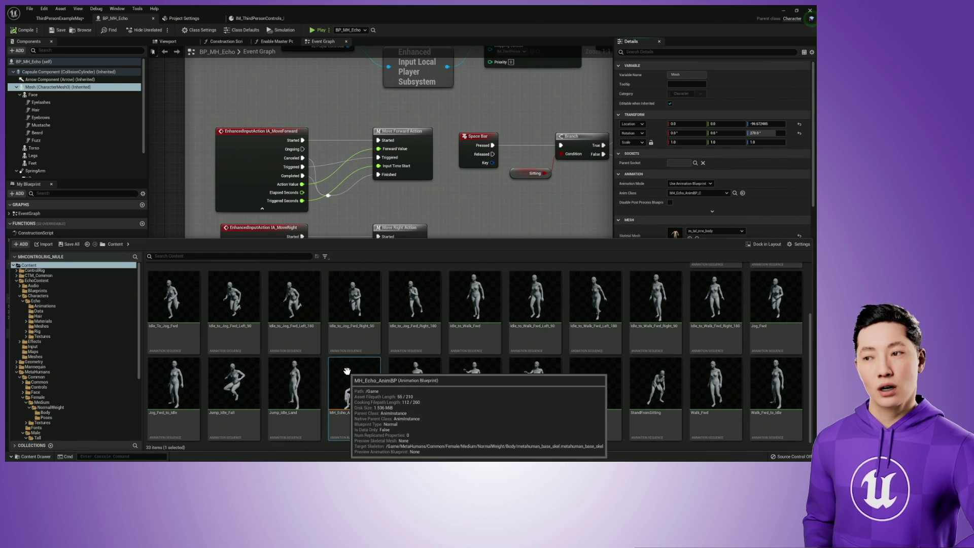
{"action": "double_click", "coordinate": [356, 371]}
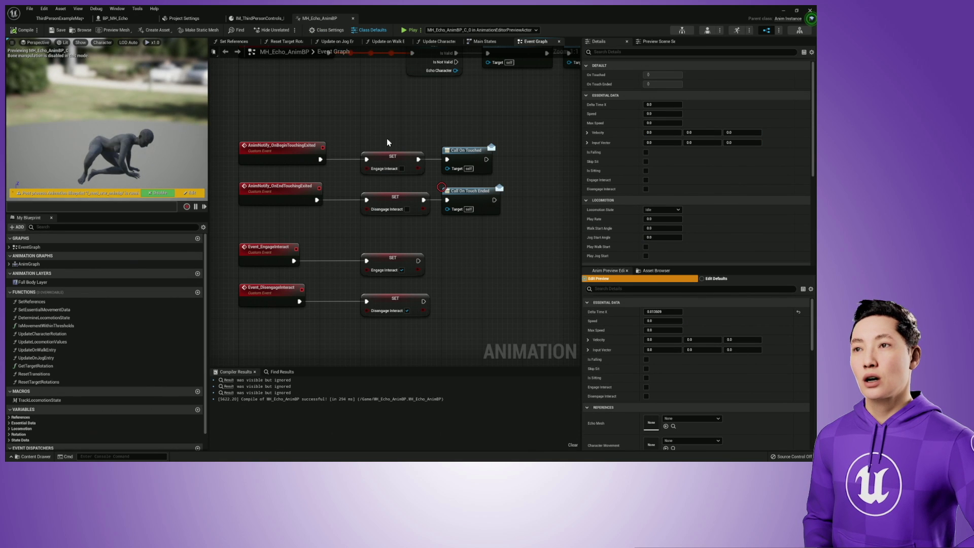
Examine the Event Blueprint Initialize Animation node and its Set References call in the Event Graph.
{"action": "right_click_drag", "start_coordinate": [389, 123], "coordinate": [410, 306]}
{"action": "scroll", "coordinate": [404, 275], "scroll_direction": "down", "scroll_amount": 3}
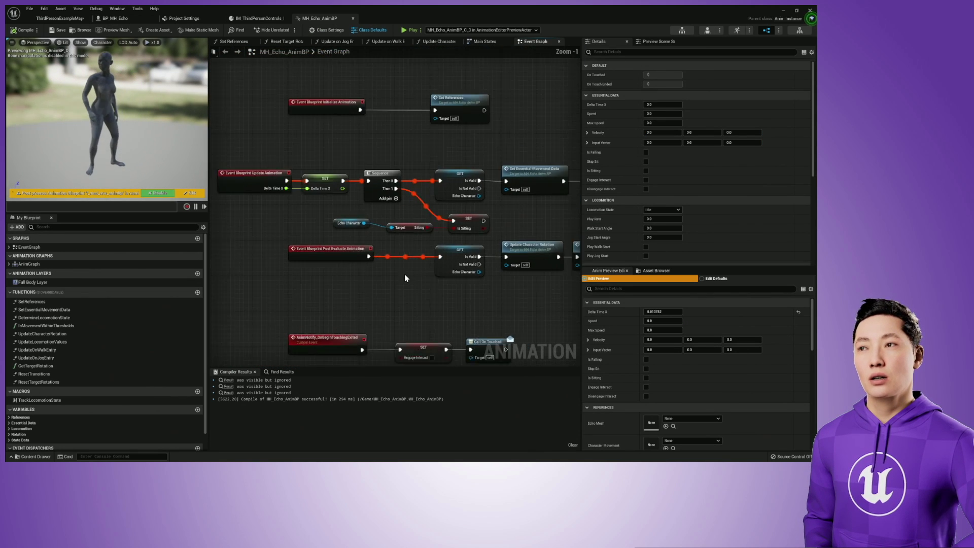
{"action": "scroll", "coordinate": [372, 154], "scroll_direction": "up", "scroll_amount": 3}
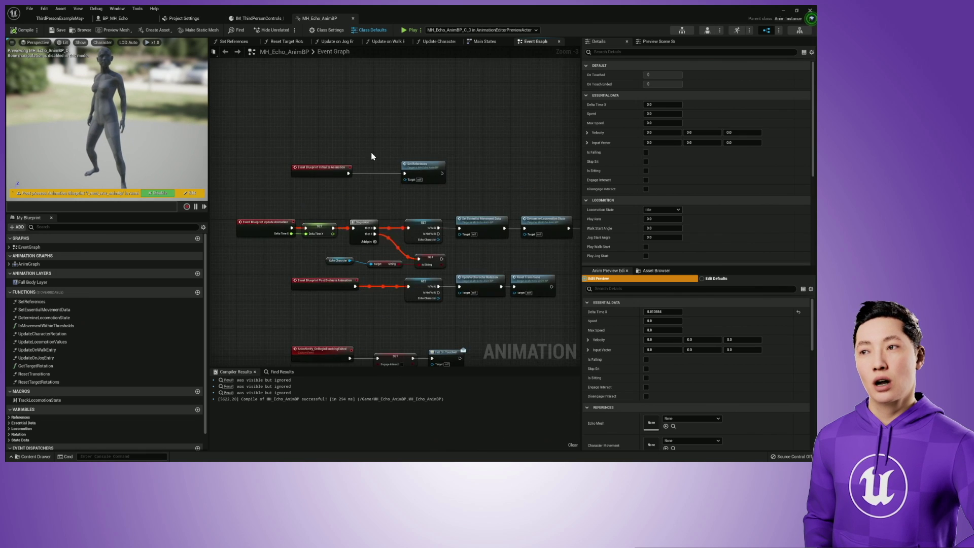
{"action": "right_click_drag", "start_coordinate": [335, 128], "coordinate": [334, 124]}
{"action": "left_click_drag", "start_coordinate": [269, 112], "coordinate": [309, 191]}
{"action": "left_click", "coordinate": [313, 189]}
{"action": "right_click_drag", "start_coordinate": [312, 189], "coordinate": [318, 169]}
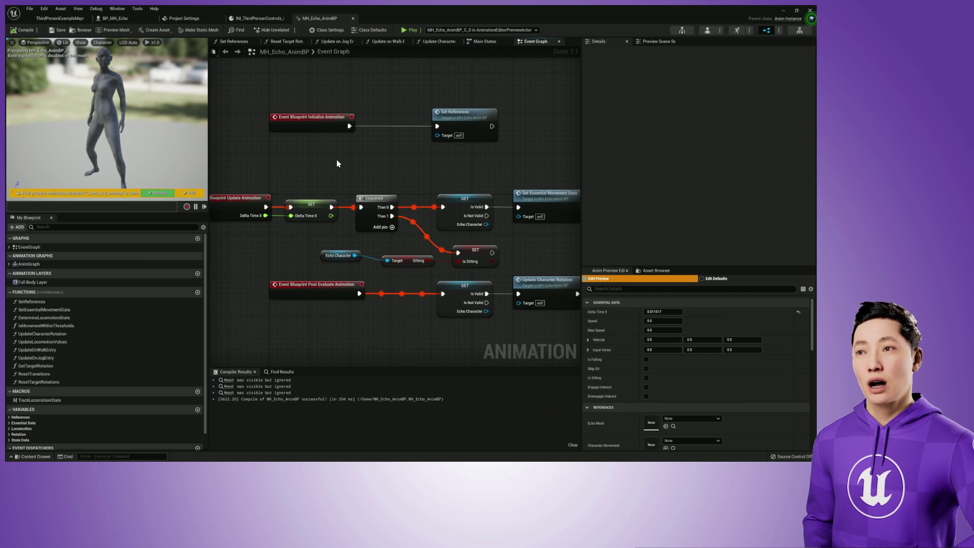
{"action": "left_click", "coordinate": [292, 116]}
{"action": "left_click", "coordinate": [323, 167]}
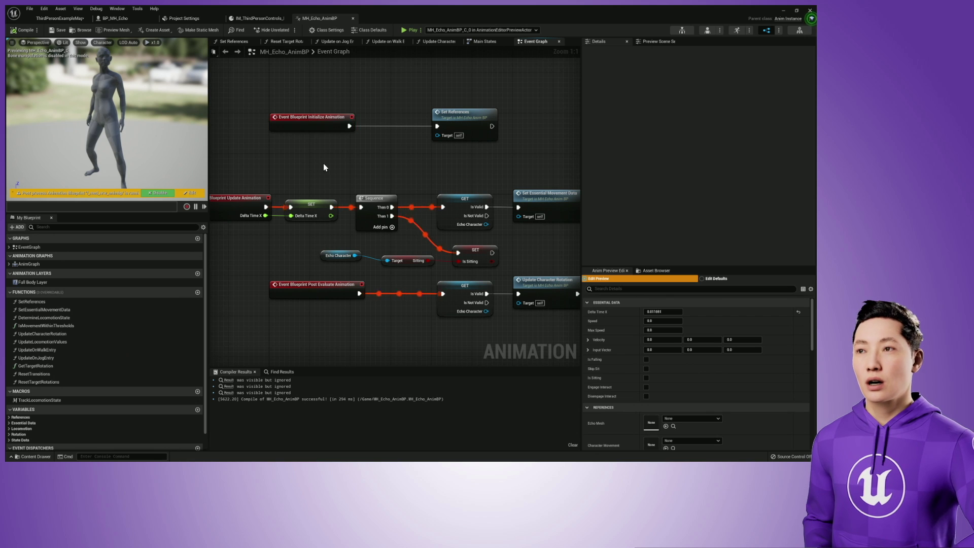
{"action": "right_click_drag", "start_coordinate": [324, 167], "coordinate": [317, 170]}
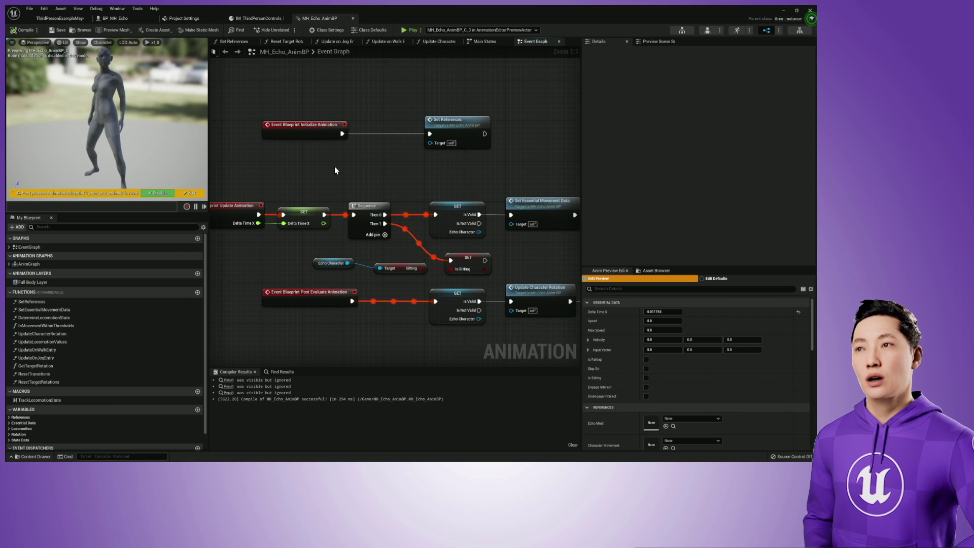
Open the Set References function and inspect its Cast To BP_MH_Echo node beside the unused Cast To BP_Echo.
{"action": "double_click", "coordinate": [457, 124]}
{"action": "scroll", "coordinate": [408, 128], "scroll_direction": "up", "scroll_amount": 2}
{"action": "left_click_drag", "start_coordinate": [320, 108], "coordinate": [382, 111]}
{"action": "left_click", "coordinate": [372, 157]}
{"action": "right_click_drag", "start_coordinate": [372, 157], "coordinate": [358, 111]}
{"action": "left_click_drag", "start_coordinate": [291, 125], "coordinate": [359, 214]}
{"action": "left_click", "coordinate": [375, 207]}
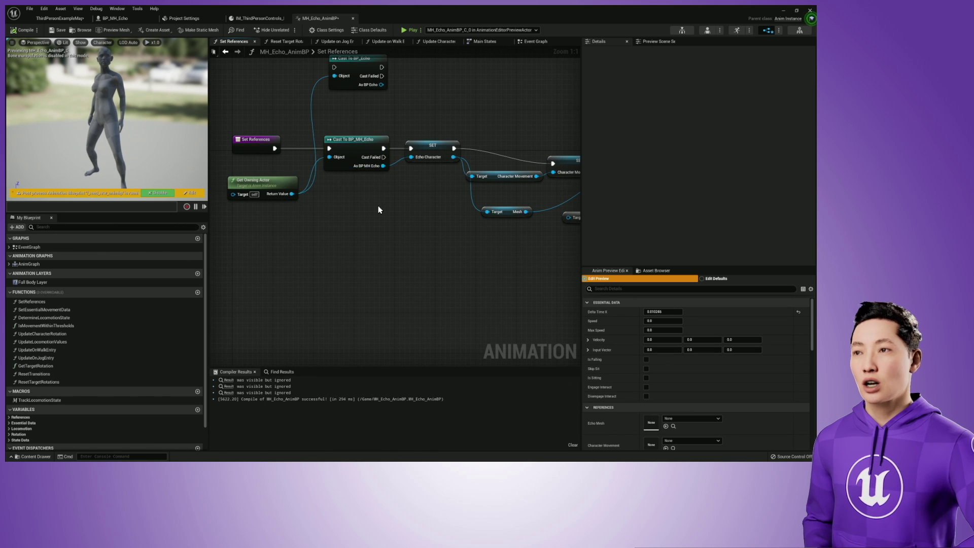
{"action": "mouse_move", "coordinate": [380, 205]}
{"action": "right_mouse_down"}
{"action": "mouse_move", "coordinate": [350, 220]}
{"action": "mouse_move", "coordinate": [379, 211]}
{"action": "right_mouse_up"}
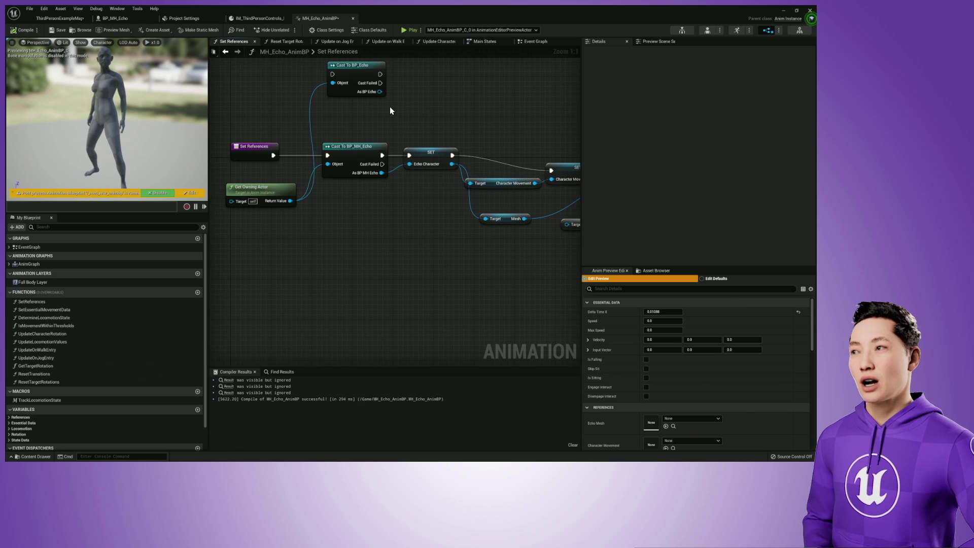
{"action": "right_click_drag", "start_coordinate": [390, 110], "coordinate": [406, 112]}
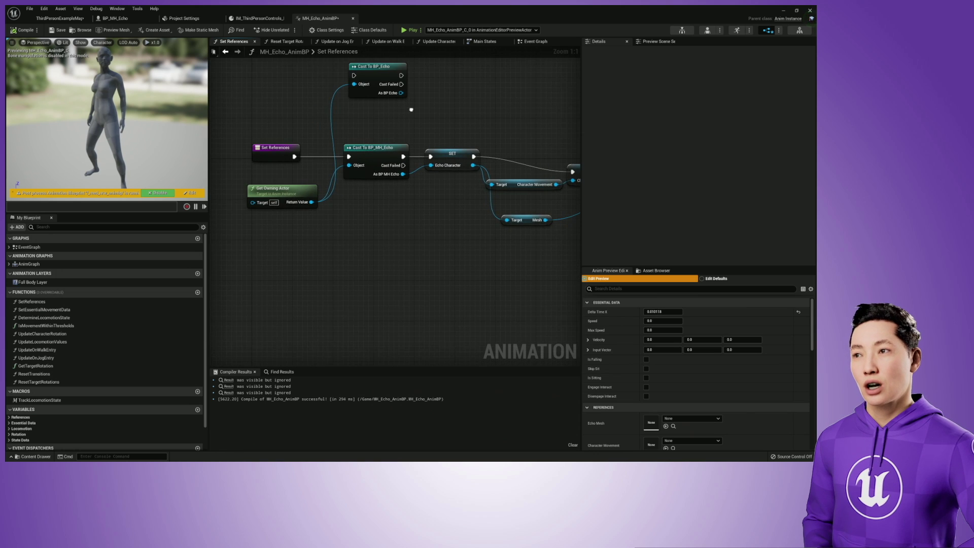
Return to the Event Graph and review the Initialize Animation event together with Set References.
{"action": "left_click", "coordinate": [535, 41]}
{"action": "right_click_drag", "start_coordinate": [361, 185], "coordinate": [377, 156]}
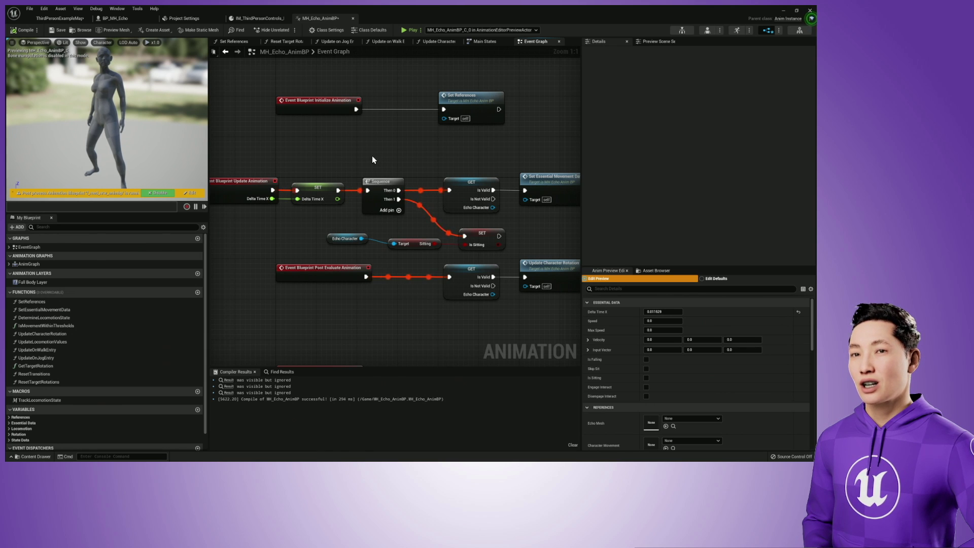
{"action": "scroll", "coordinate": [376, 153], "scroll_direction": "down", "scroll_amount": 1}
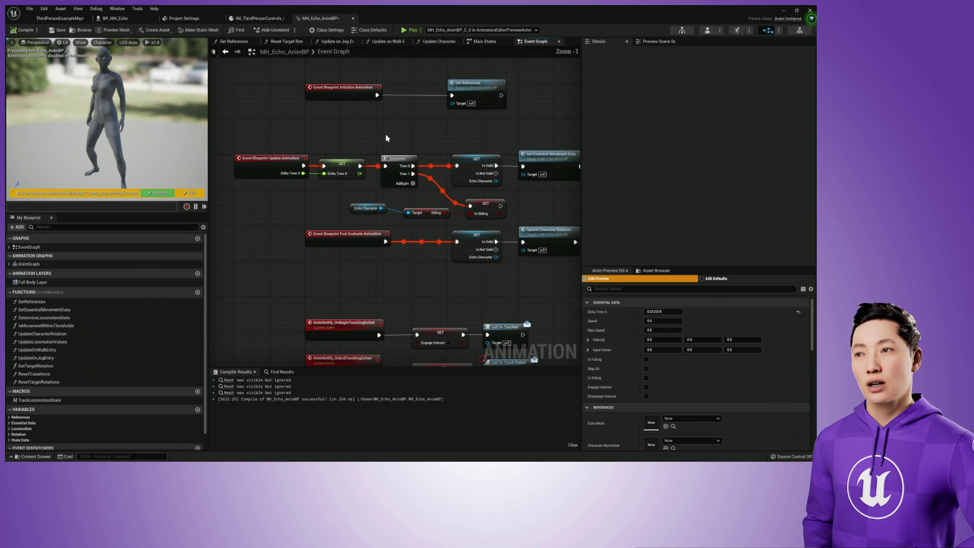
{"action": "scroll", "coordinate": [369, 118], "scroll_direction": "up", "scroll_amount": 1}
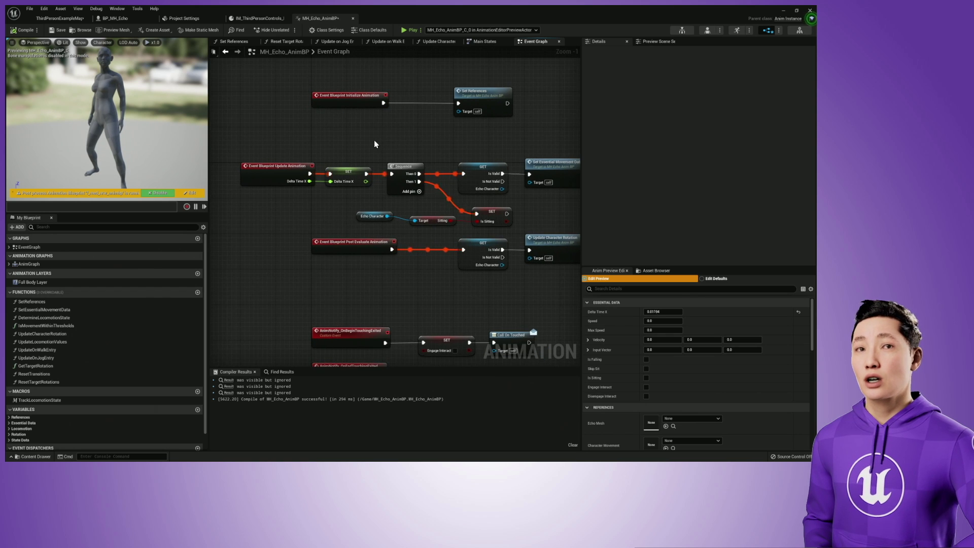
{"action": "left_click_drag", "start_coordinate": [260, 83], "coordinate": [473, 132]}
{"action": "left_click", "coordinate": [460, 146]}
{"action": "right_click_drag", "start_coordinate": [458, 146], "coordinate": [459, 118]}
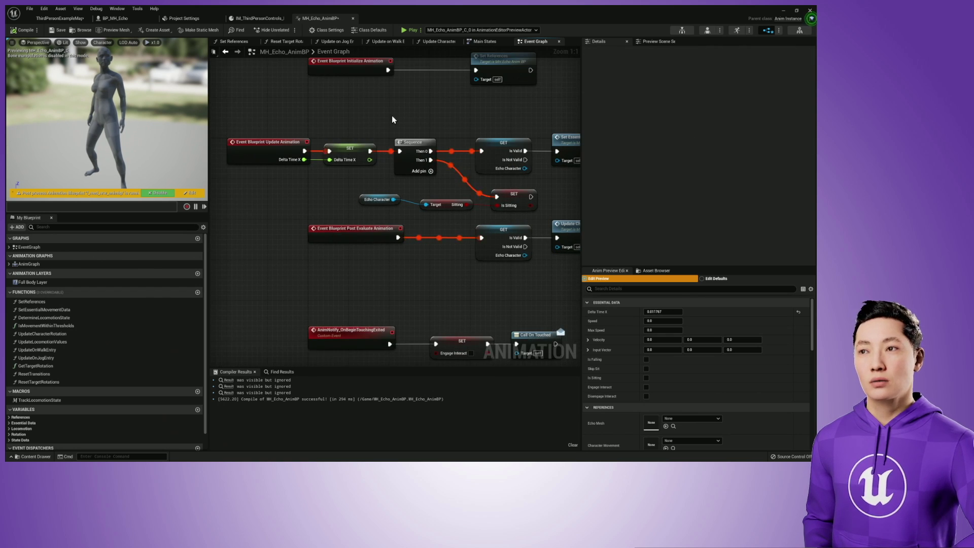
Inspect the Update Animation and Post Evaluate Animation events, comparing them with the Initialize Animation event.
{"action": "right_click_drag", "start_coordinate": [390, 114], "coordinate": [386, 111]}
{"action": "left_click_drag", "start_coordinate": [227, 107], "coordinate": [349, 184]}
{"action": "left_click", "coordinate": [349, 183]}
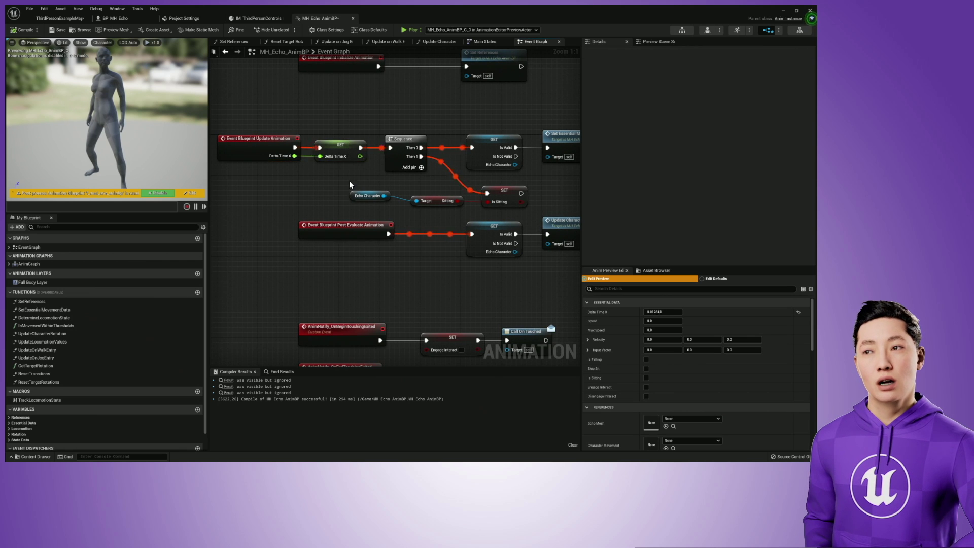
{"action": "right_click_drag", "start_coordinate": [349, 184], "coordinate": [344, 167]}
{"action": "left_click_drag", "start_coordinate": [265, 209], "coordinate": [357, 247]}
{"action": "left_click", "coordinate": [357, 247]}
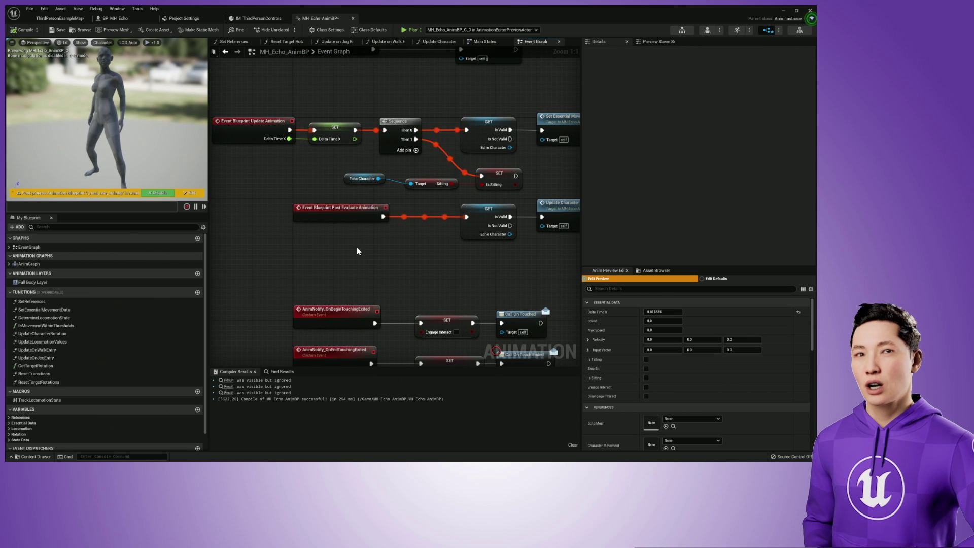
{"action": "right_click_drag", "start_coordinate": [364, 204], "coordinate": [365, 263]}
{"action": "left_click_drag", "start_coordinate": [262, 95], "coordinate": [350, 124]}
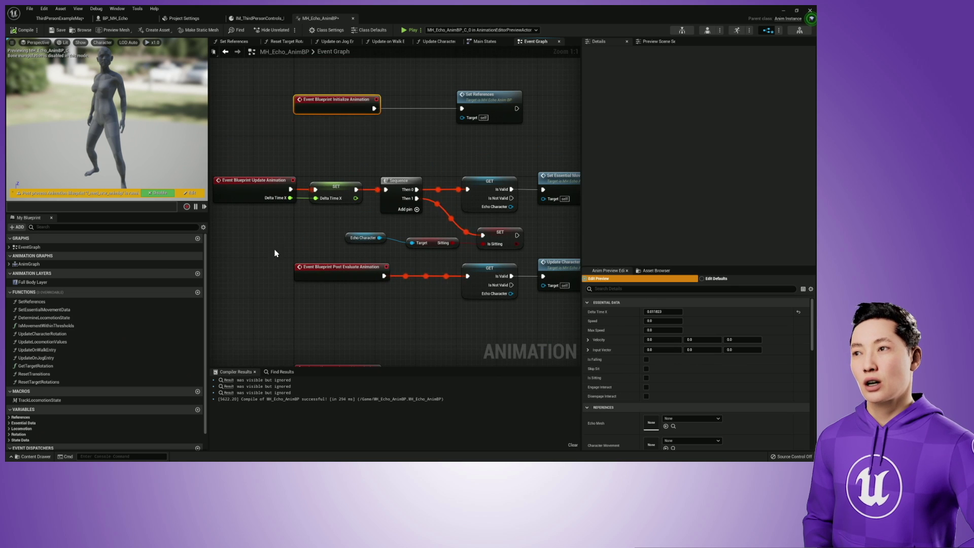
{"action": "left_click", "coordinate": [273, 253]}
{"action": "right_click_drag", "start_coordinate": [371, 312], "coordinate": [368, 285]}
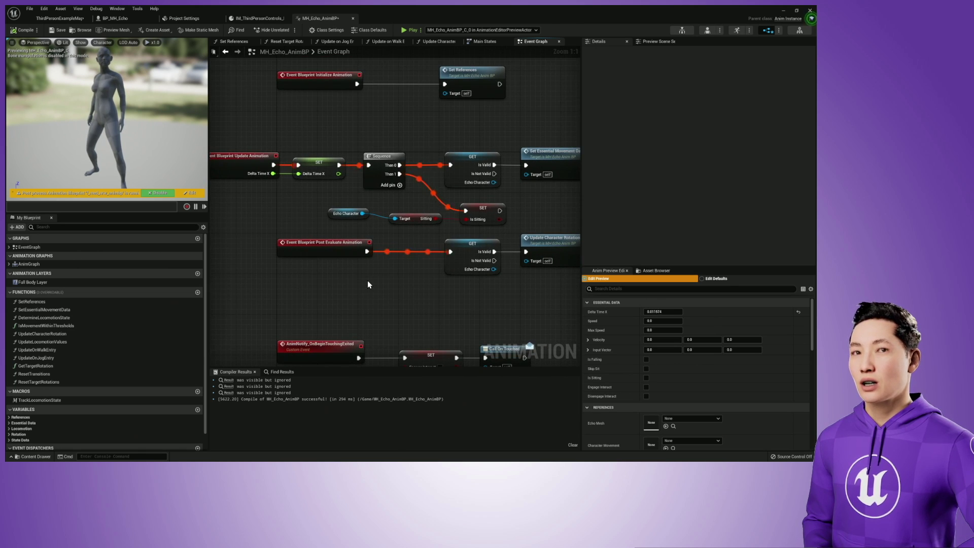
{"action": "scroll", "coordinate": [378, 279], "scroll_direction": "down", "scroll_amount": 1}
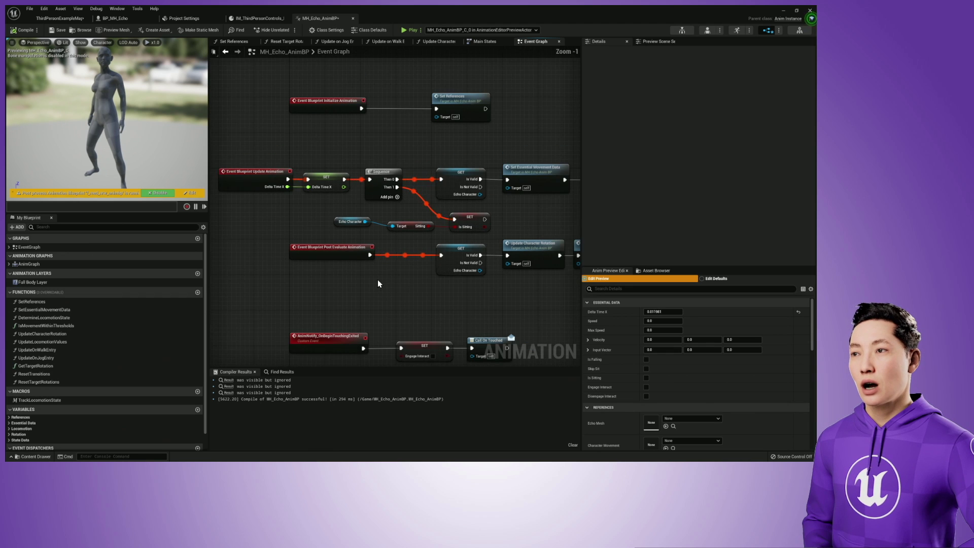
{"action": "scroll", "coordinate": [377, 279], "scroll_direction": "up", "scroll_amount": 1}
{"action": "scroll", "coordinate": [381, 279], "scroll_direction": "down", "scroll_amount": 1}
{"action": "scroll", "coordinate": [369, 239], "scroll_direction": "down", "scroll_amount": 1}
{"action": "right_click_drag", "start_coordinate": [375, 239], "coordinate": [412, 278]}
{"action": "scroll", "coordinate": [333, 211], "scroll_direction": "down", "scroll_amount": 1}
{"action": "scroll", "coordinate": [298, 236], "scroll_direction": "up", "scroll_amount": 1}
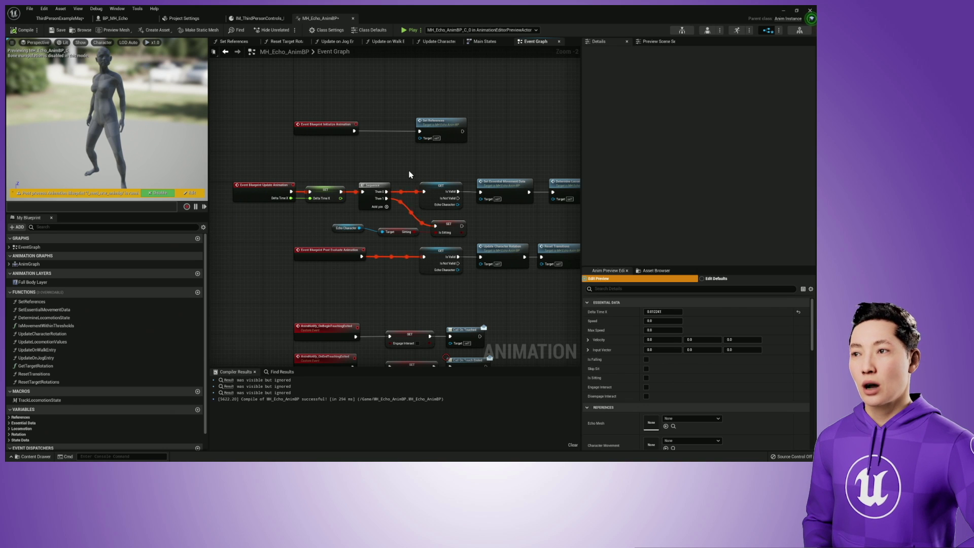
{"action": "right_click_drag", "start_coordinate": [413, 168], "coordinate": [404, 172]}
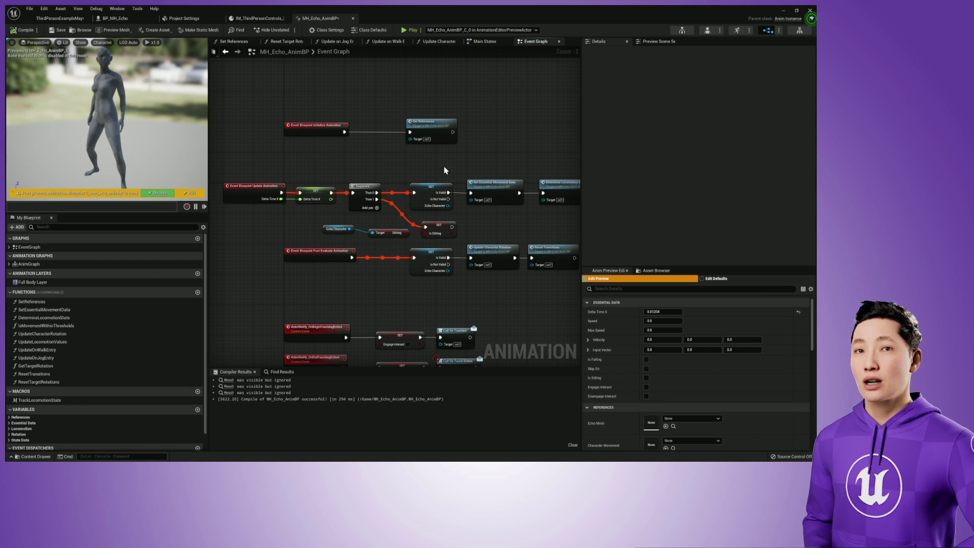
Examine the Idle, Walk and Jog Track Locomotion State nodes at the end of the update chain.
{"action": "right_click_drag", "start_coordinate": [453, 166], "coordinate": [129, 153]}
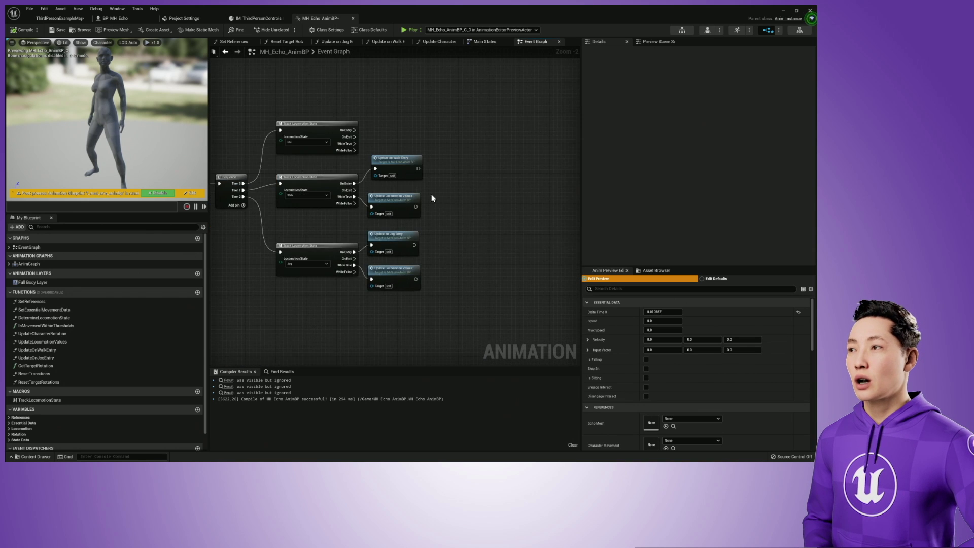
{"action": "scroll", "coordinate": [433, 197], "scroll_direction": "up", "scroll_amount": 2}
{"action": "right_click_drag", "start_coordinate": [292, 160], "coordinate": [407, 160]}
{"action": "left_click", "coordinate": [354, 134]}
{"action": "left_click", "coordinate": [351, 204]}
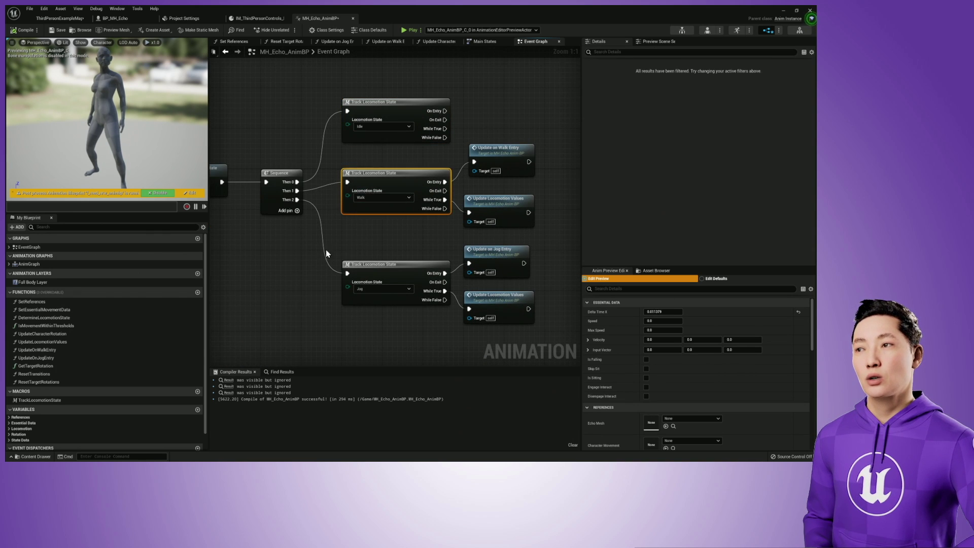
{"action": "left_click", "coordinate": [350, 298]}
{"action": "left_click", "coordinate": [355, 240]}
{"action": "scroll", "coordinate": [355, 241], "scroll_direction": "down", "scroll_amount": 3}
{"action": "right_click_drag", "start_coordinate": [287, 240], "coordinate": [348, 199]}
{"action": "right_click_drag", "start_coordinate": [307, 175], "coordinate": [382, 182]}
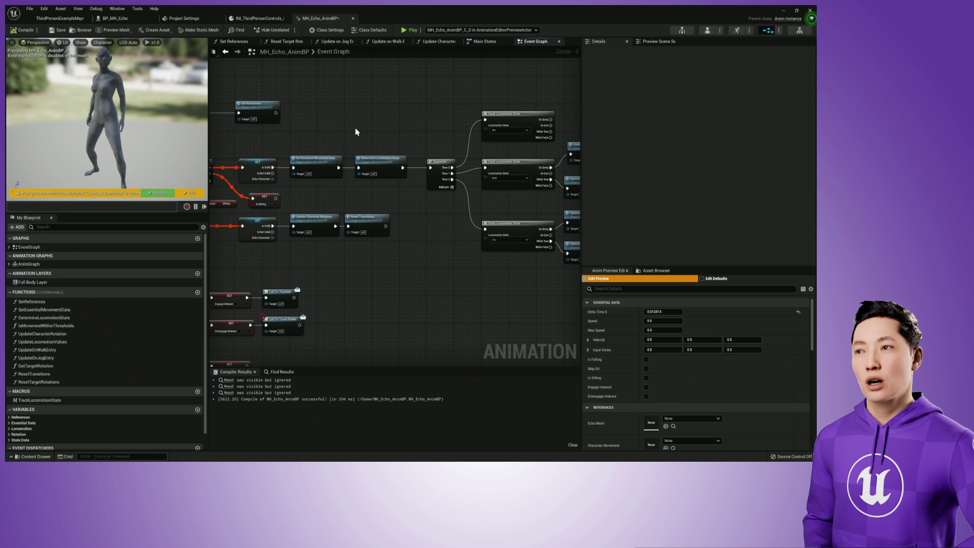
Review the chain from Set Essential Movement Data and Determine Locomotion State through the Sequence to the locomotion state trackers.
{"action": "left_click_drag", "start_coordinate": [318, 118], "coordinate": [519, 211]}
{"action": "right_click_drag", "start_coordinate": [536, 214], "coordinate": [501, 209]}
{"action": "left_click_drag", "start_coordinate": [296, 92], "coordinate": [543, 194]}
{"action": "left_click", "coordinate": [473, 196]}
{"action": "left_click_drag", "start_coordinate": [410, 92], "coordinate": [540, 273]}
{"action": "left_click", "coordinate": [469, 200]}
{"action": "left_click_drag", "start_coordinate": [333, 128], "coordinate": [483, 187]}
{"action": "left_click", "coordinate": [449, 201]}
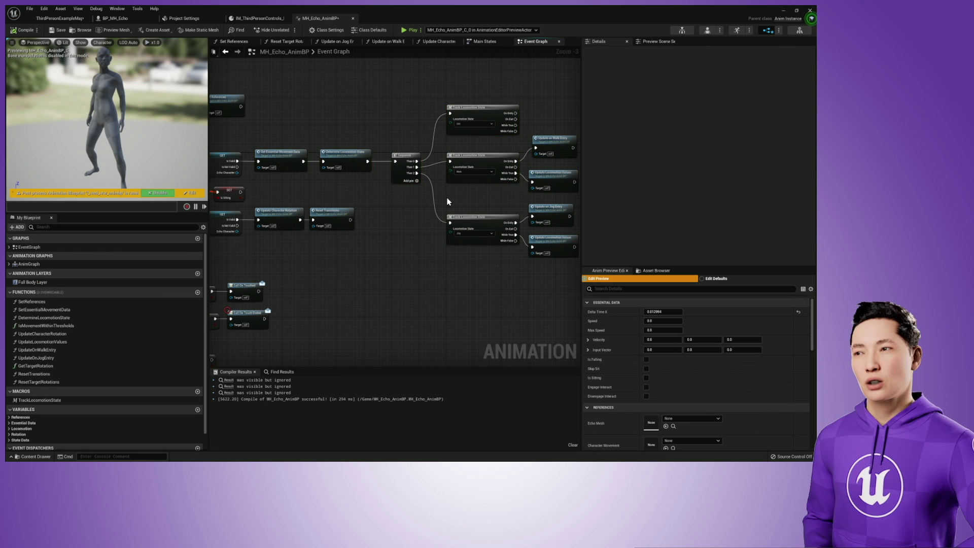
Open the AnimGraph and look into its Locomotion state machine with the Walk, Jog, Idle and Wide Idle states.
{"action": "double_click", "coordinate": [55, 263]}
{"action": "right_click_drag", "start_coordinate": [346, 184], "coordinate": [403, 212]}
{"action": "scroll", "coordinate": [403, 212], "scroll_direction": "up", "scroll_amount": 1}
{"action": "scroll", "coordinate": [385, 208], "scroll_direction": "up", "scroll_amount": 2}
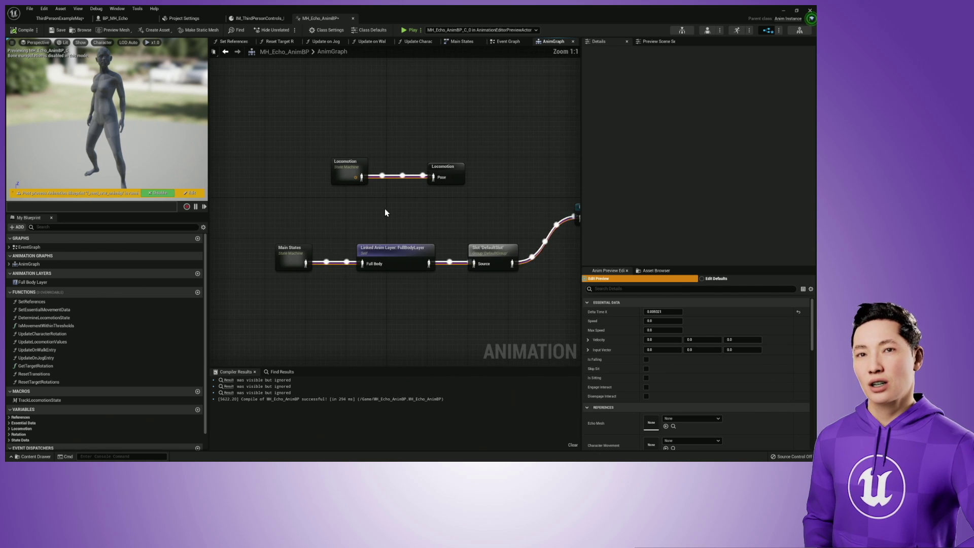
{"action": "double_click", "coordinate": [336, 179]}
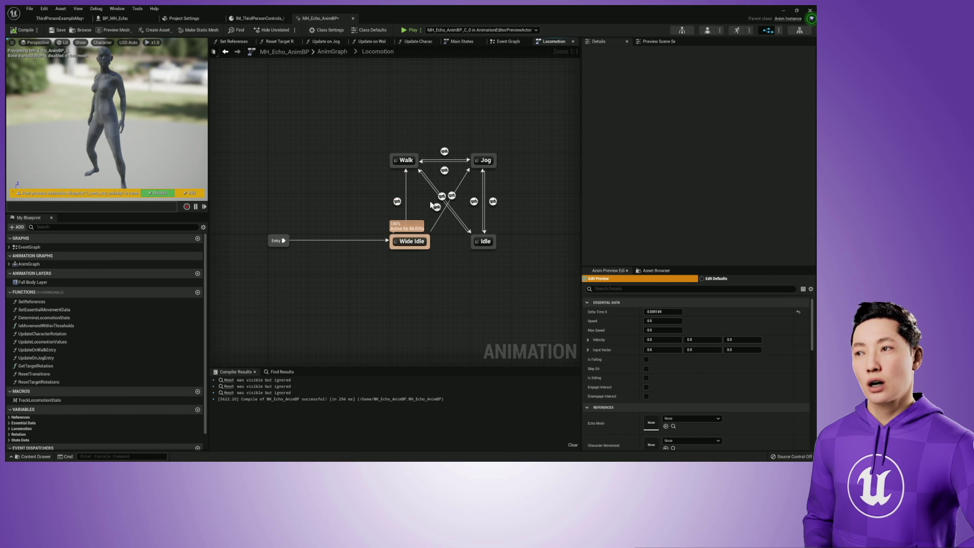
{"action": "mouse_move", "coordinate": [428, 201]}
{"action": "right_mouse_down"}
{"action": "mouse_move", "coordinate": [406, 208]}
{"action": "mouse_move", "coordinate": [430, 209]}
{"action": "right_mouse_up"}
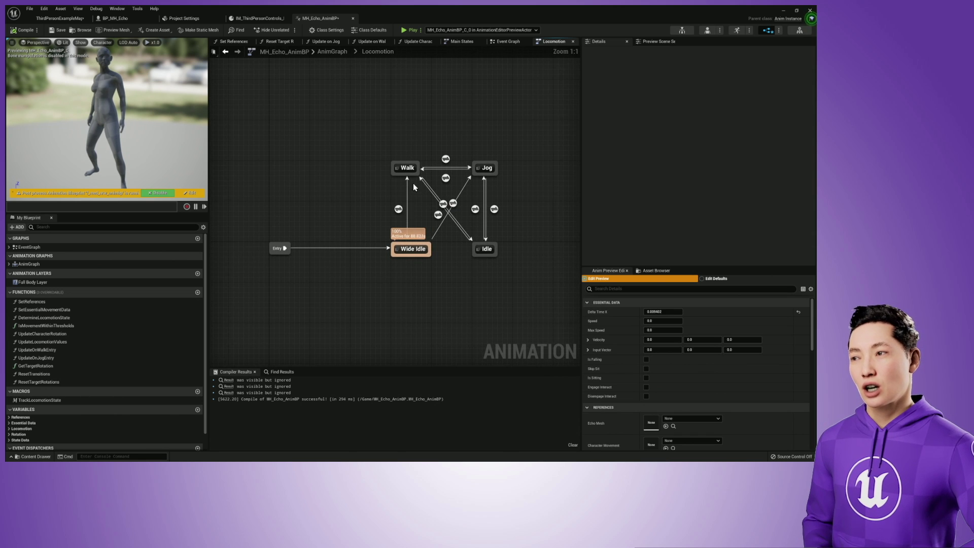
Inspect the Wide Idle to Walk transition rule's Locomotion State comparison with Walk, and return to the Locomotion state machine.
{"action": "mouse_move", "coordinate": [400, 212]}
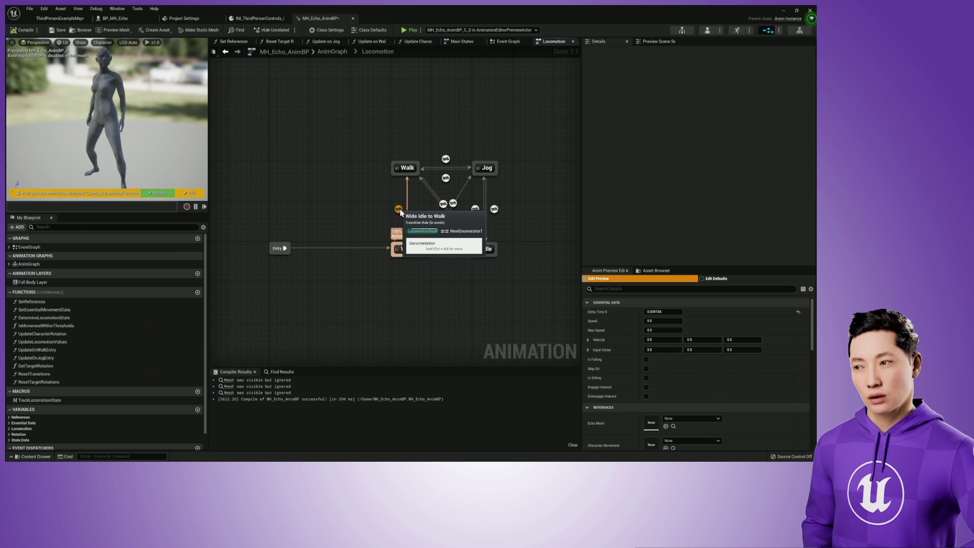
{"action": "double_click", "coordinate": [399, 209]}
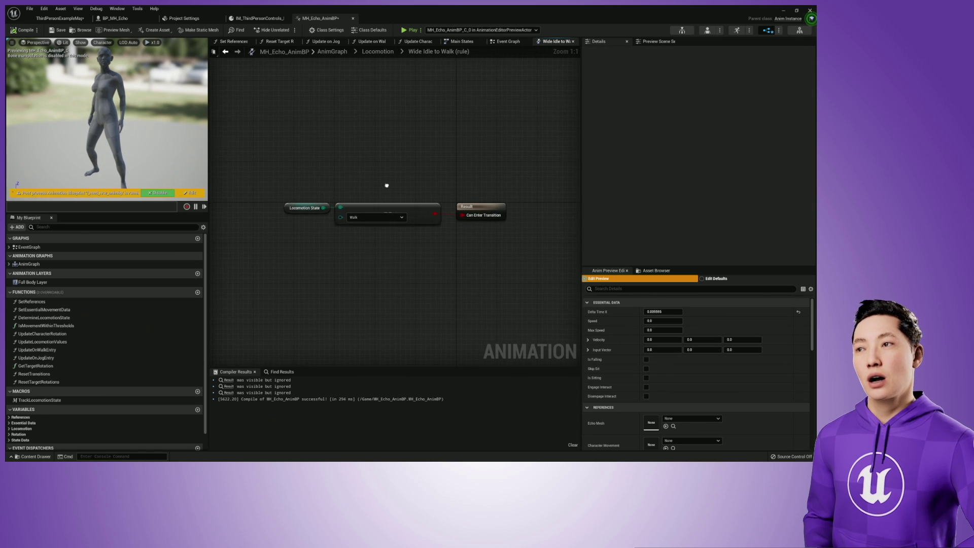
{"action": "left_click_drag", "start_coordinate": [301, 181], "coordinate": [373, 263]}
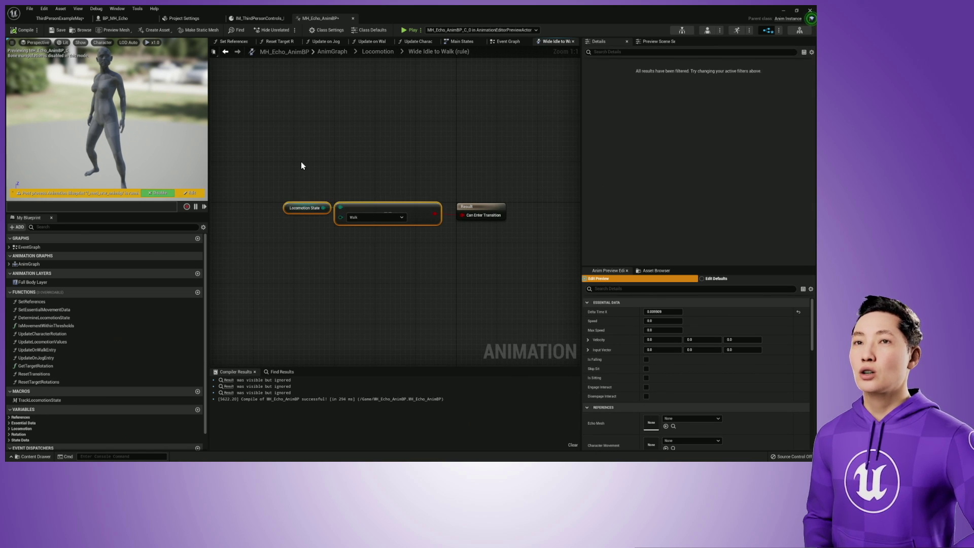
{"action": "left_click_drag", "start_coordinate": [303, 164], "coordinate": [399, 266]}
{"action": "right_click_drag", "start_coordinate": [401, 165], "coordinate": [383, 179]}
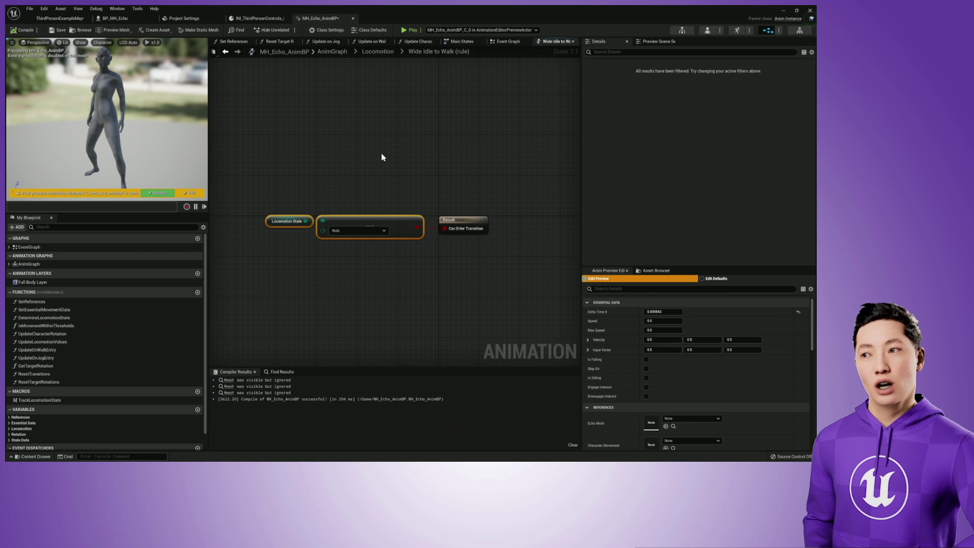
{"action": "left_click_drag", "start_coordinate": [375, 273], "coordinate": [376, 274]}
{"action": "left_click", "coordinate": [375, 272]}
{"action": "left_click_drag", "start_coordinate": [275, 181], "coordinate": [347, 264]}
{"action": "left_click", "coordinate": [349, 260]}
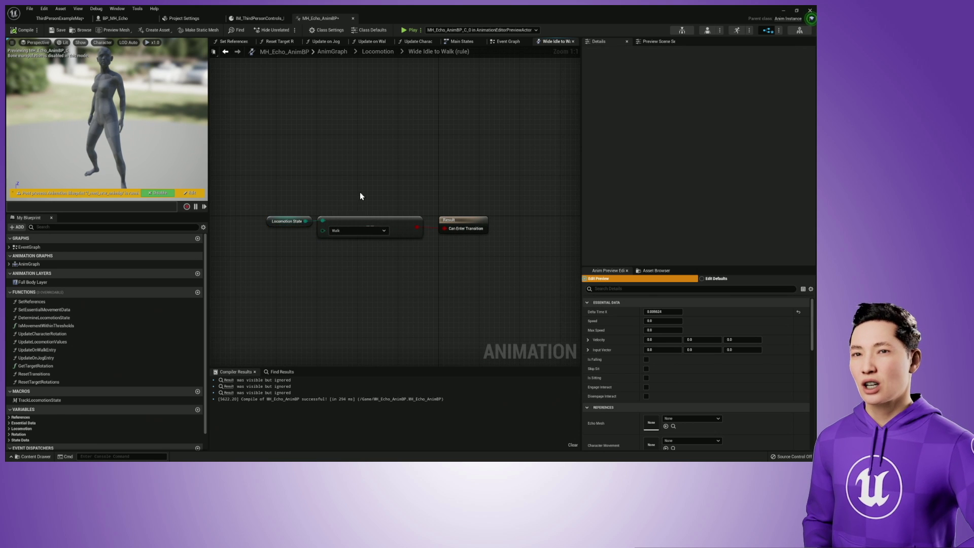
{"action": "right_click_drag", "start_coordinate": [359, 172], "coordinate": [354, 190]}
{"action": "left_click", "coordinate": [376, 53]}
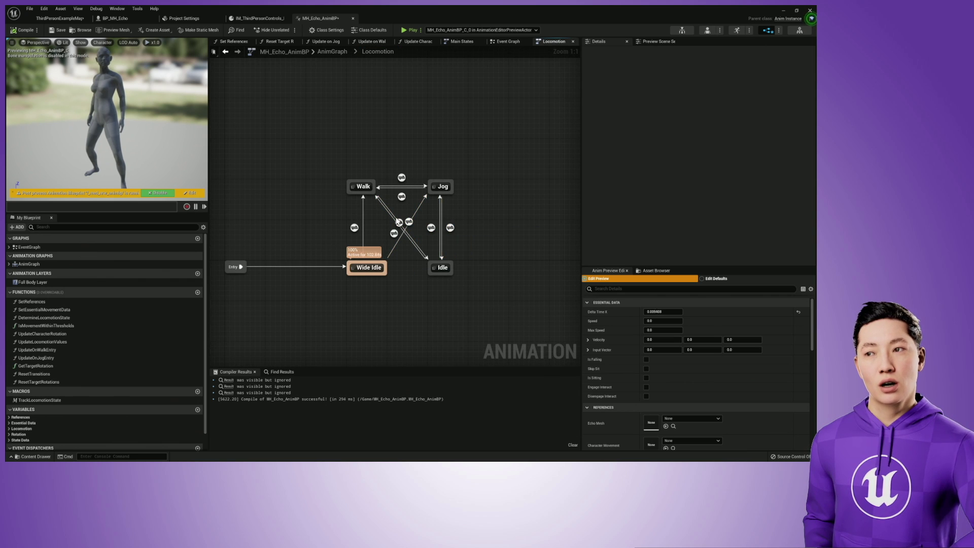
Open the Walk state and its Walk States machine to view the directional start states between Entry and Cycles.
{"action": "right_click_drag", "start_coordinate": [405, 217], "coordinate": [379, 207]}
{"action": "scroll", "coordinate": [372, 209], "scroll_direction": "up", "scroll_amount": 1}
{"action": "double_click", "coordinate": [343, 180]}
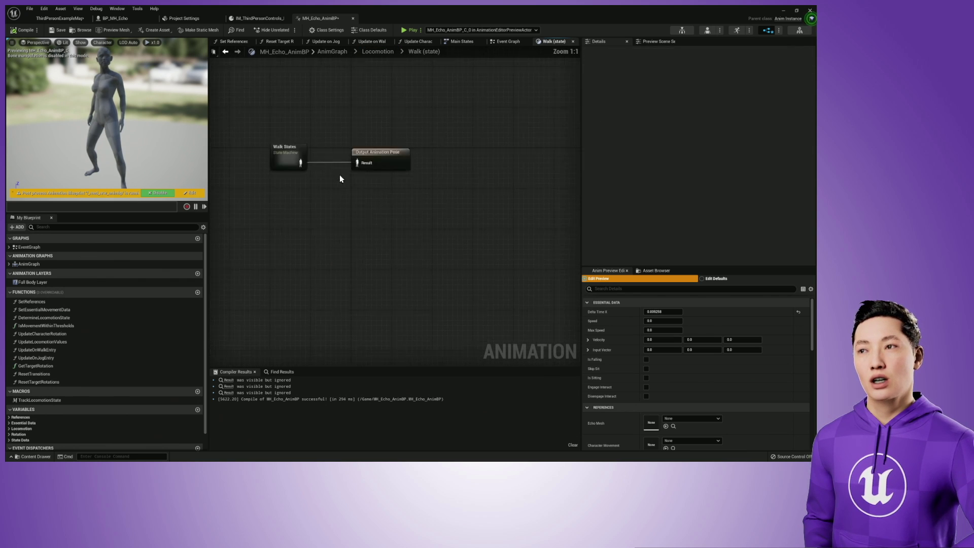
{"action": "double_click", "coordinate": [326, 210]}
{"action": "right_click_drag", "start_coordinate": [384, 188], "coordinate": [338, 205]}
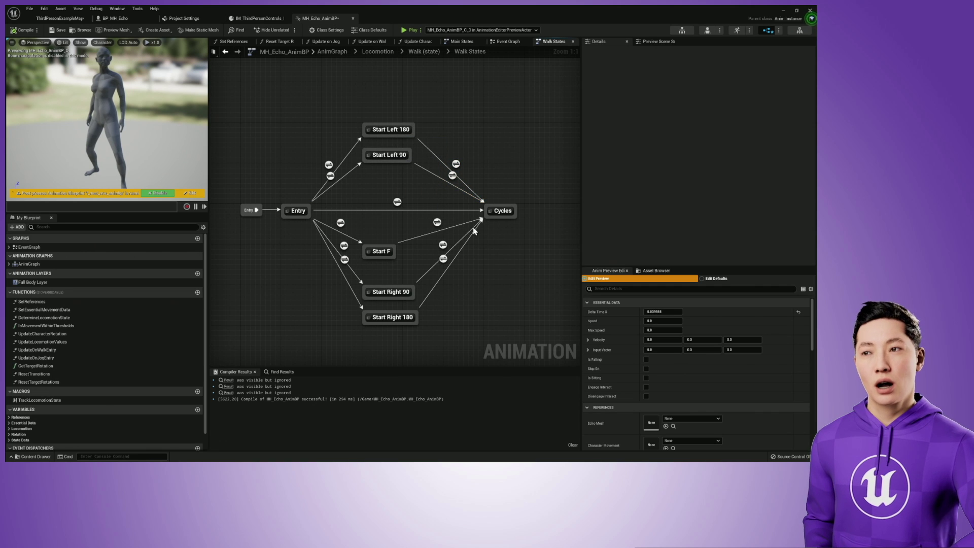
Open the Cycles state and examine the Play Walk_Fwd node with its Play Rate input feeding the output pose.
{"action": "double_click", "coordinate": [499, 210]}
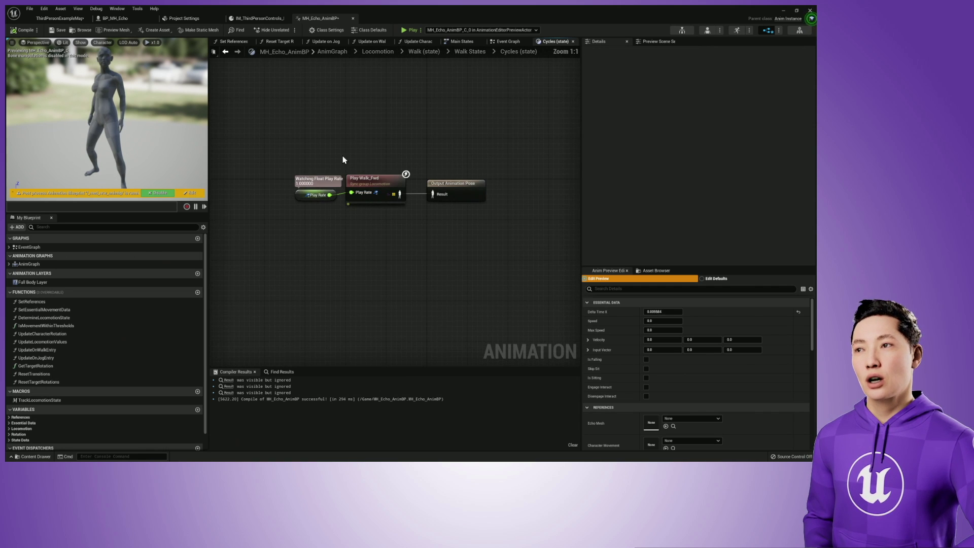
{"action": "right_click_drag", "start_coordinate": [343, 160], "coordinate": [349, 183]}
{"action": "left_click_drag", "start_coordinate": [394, 251], "coordinate": [393, 250]}
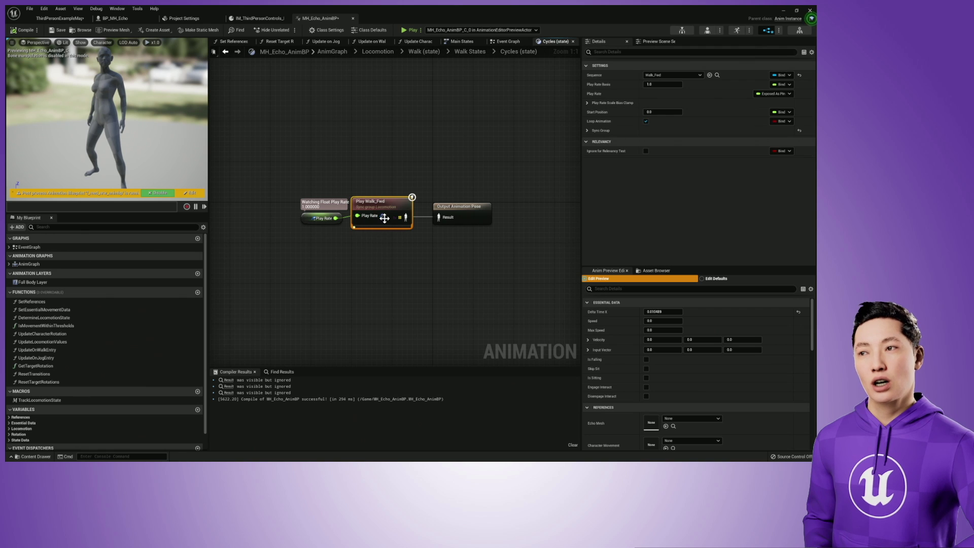
{"action": "left_click", "coordinate": [355, 230]}
{"action": "left_click_drag", "start_coordinate": [335, 288], "coordinate": [333, 285]}
{"action": "left_click", "coordinate": [339, 282]}
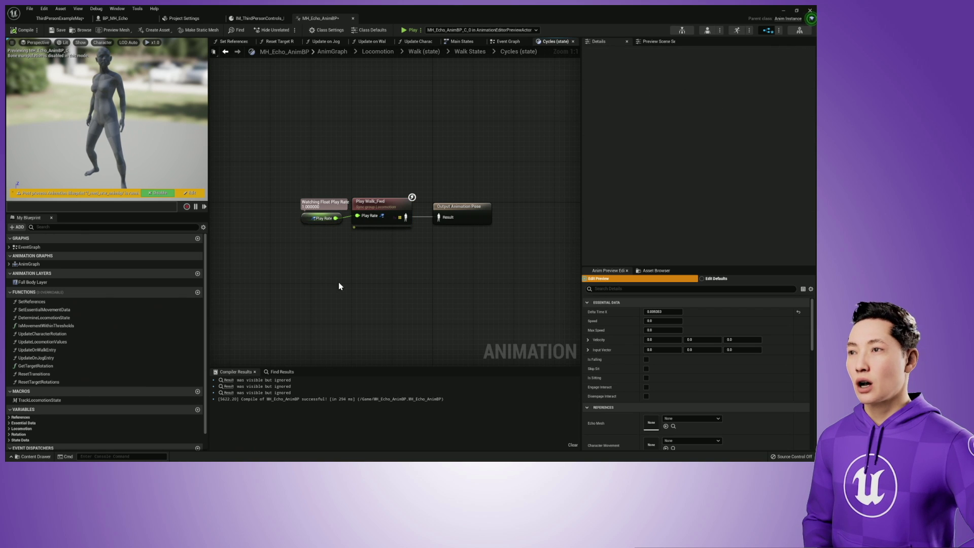
{"action": "left_click_drag", "start_coordinate": [384, 270], "coordinate": [384, 270]}
{"action": "left_click", "coordinate": [385, 270]}
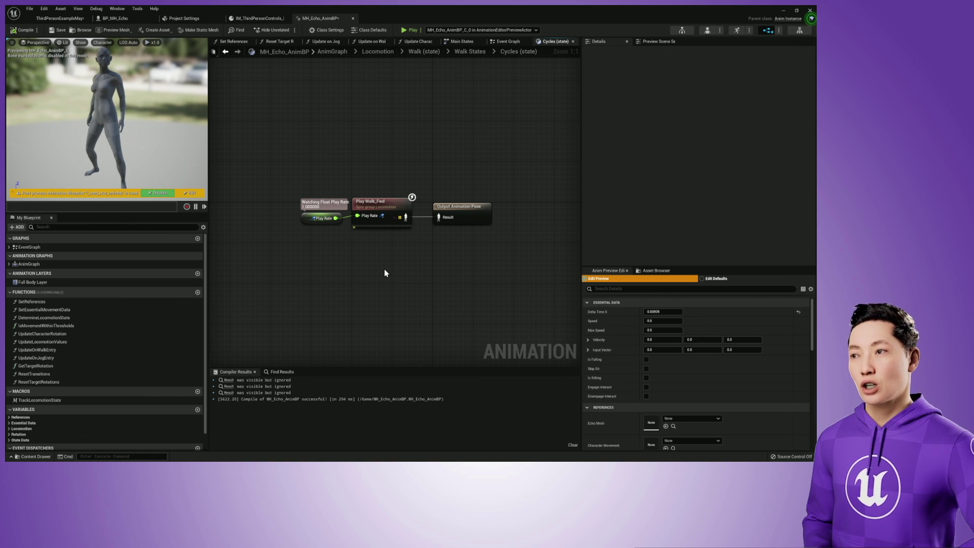
{"action": "mouse_move", "coordinate": [318, 175]}
{"action": "left_mouse_down"}
{"action": "mouse_move", "coordinate": [377, 262]}
{"action": "mouse_move", "coordinate": [313, 180]}
{"action": "left_mouse_up"}
{"action": "left_click_drag", "start_coordinate": [313, 180], "coordinate": [365, 257]}
{"action": "left_click", "coordinate": [365, 257]}
{"action": "left_click_drag", "start_coordinate": [323, 182], "coordinate": [372, 255]}
{"action": "left_click", "coordinate": [369, 254]}
{"action": "mouse_move", "coordinate": [373, 245]}
{"action": "right_mouse_down"}
{"action": "mouse_move", "coordinate": [356, 241]}
{"action": "mouse_move", "coordinate": [367, 230]}
{"action": "mouse_move", "coordinate": [366, 239]}
{"action": "right_mouse_up"}
{"action": "right_click_drag", "start_coordinate": [396, 153], "coordinate": [402, 144]}
Return through Walk States and the Walk state to the Locomotion state machine and review its four states.
{"action": "left_click", "coordinate": [466, 52]}
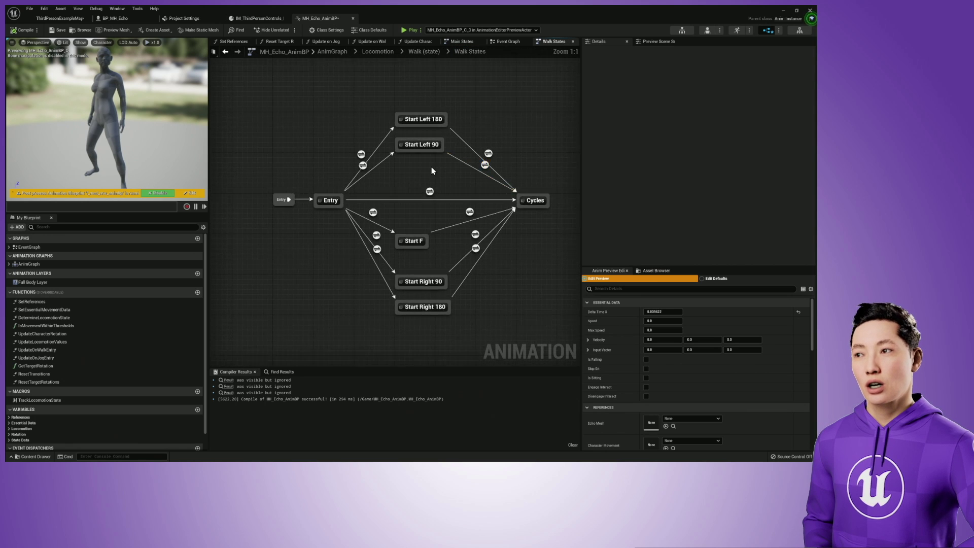
{"action": "left_click", "coordinate": [414, 52]}
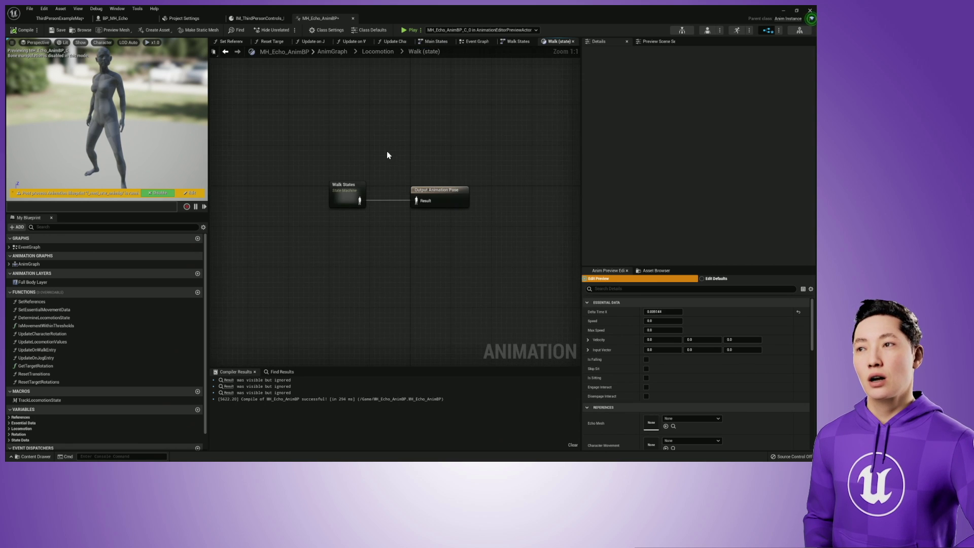
{"action": "left_click", "coordinate": [381, 55]}
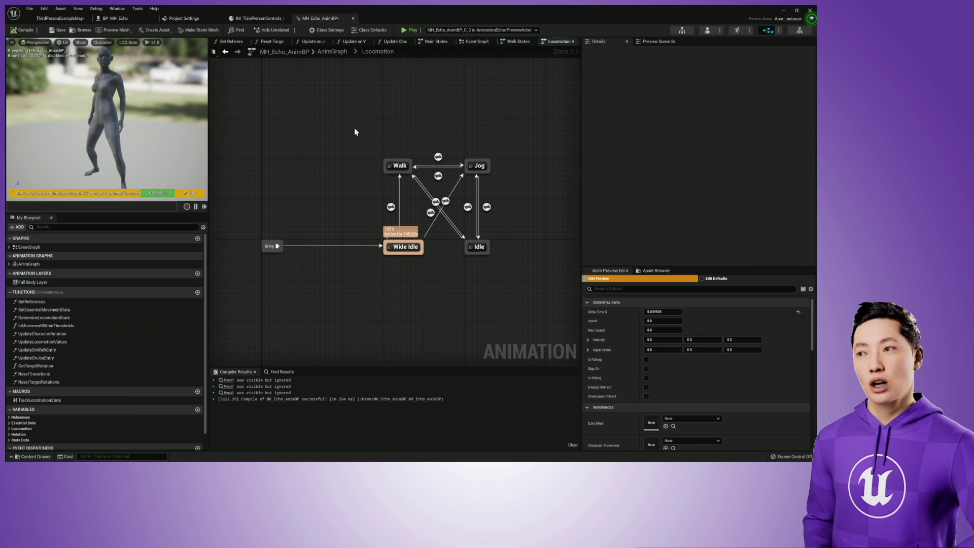
{"action": "left_click_drag", "start_coordinate": [354, 129], "coordinate": [504, 294]}
{"action": "left_click", "coordinate": [502, 292]}
{"action": "mouse_move", "coordinate": [444, 263]}
{"action": "right_mouse_down"}
{"action": "mouse_move", "coordinate": [426, 279]}
{"action": "mouse_move", "coordinate": [450, 257]}
{"action": "right_mouse_up"}
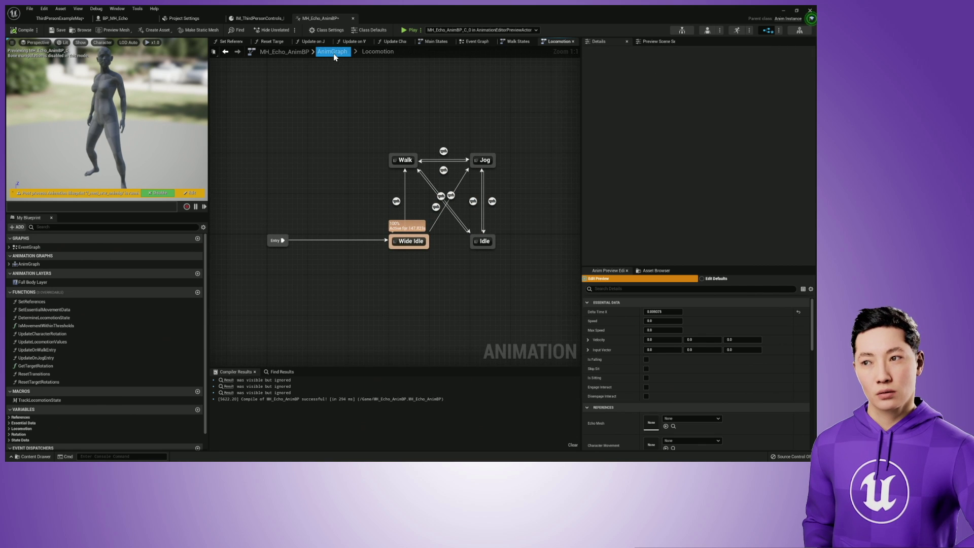
Return to the AnimGraph and open the Main States state machine.
{"action": "left_click", "coordinate": [320, 53]}
{"action": "right_click_drag", "start_coordinate": [379, 178], "coordinate": [409, 174]}
{"action": "scroll", "coordinate": [360, 163], "scroll_direction": "up", "scroll_amount": 2}
{"action": "left_click_drag", "start_coordinate": [275, 101], "coordinate": [364, 171]}
{"action": "right_click_drag", "start_coordinate": [364, 172], "coordinate": [386, 168]}
{"action": "left_click", "coordinate": [394, 173]}
{"action": "double_click", "coordinate": [306, 209]}
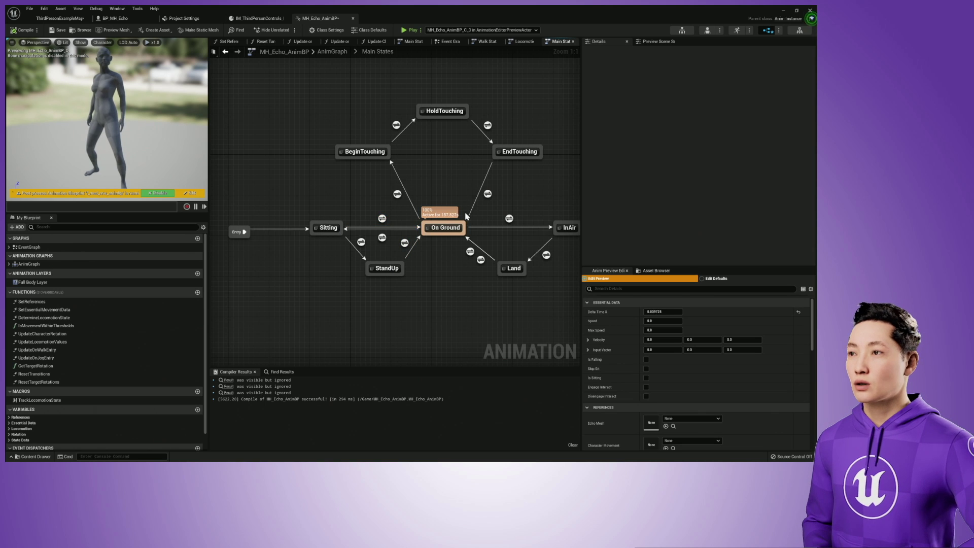
Review the touching, sitting and in-air states around On Ground, and open On Ground to inspect its cached Locomotion pose.
{"action": "right_click_drag", "start_coordinate": [464, 195], "coordinate": [439, 209]}
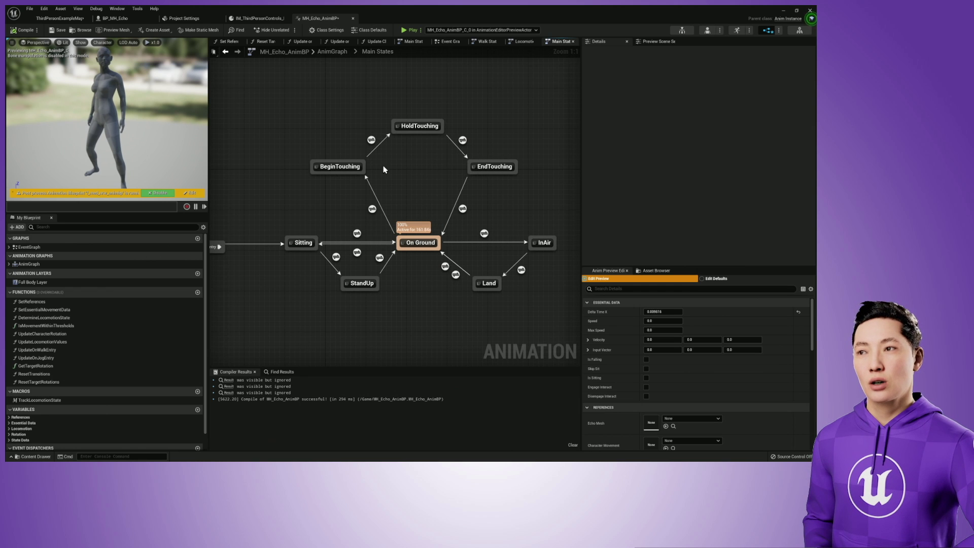
{"action": "right_click_drag", "start_coordinate": [412, 181], "coordinate": [372, 146]}
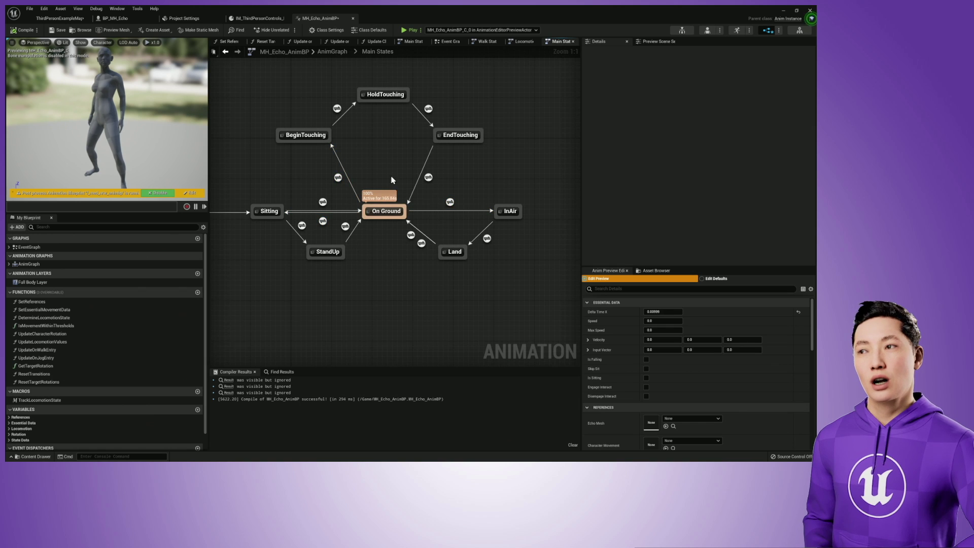
{"action": "right_click_drag", "start_coordinate": [391, 179], "coordinate": [405, 180]}
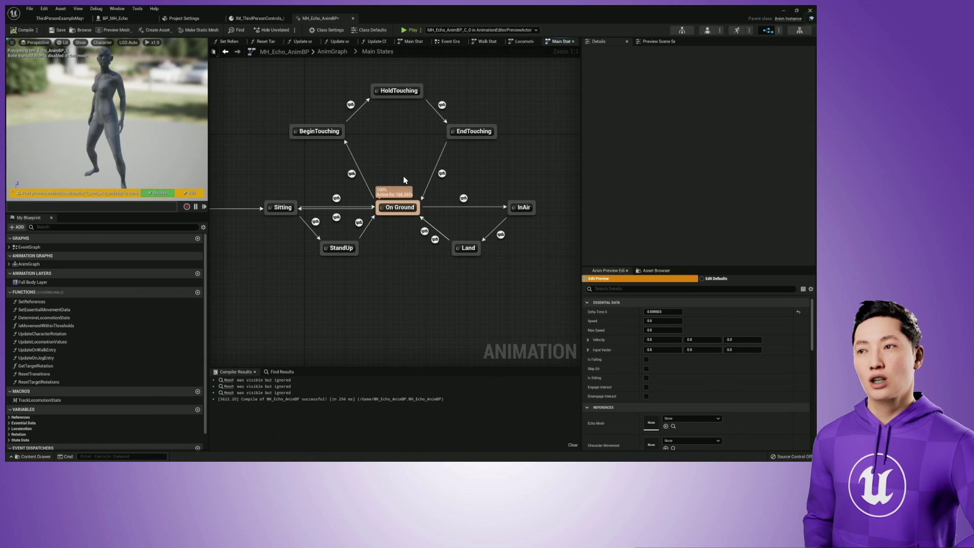
{"action": "double_click", "coordinate": [404, 211]}
{"action": "left_click_drag", "start_coordinate": [359, 165], "coordinate": [401, 270]}
{"action": "right_click_drag", "start_coordinate": [417, 168], "coordinate": [411, 171]}
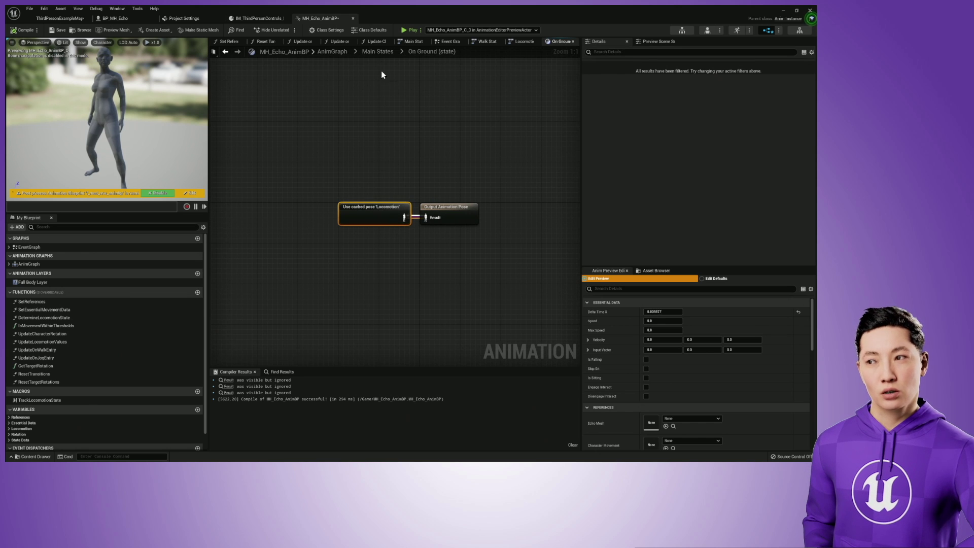
Go back to the AnimGraph and follow the pose chain through the FullBodyLayer linked anim layer to the DefaultSlot node.
{"action": "left_click", "coordinate": [377, 51]}
{"action": "left_click", "coordinate": [332, 51]}
{"action": "left_click_drag", "start_coordinate": [343, 145], "coordinate": [353, 206]}
{"action": "right_click_drag", "start_coordinate": [355, 204], "coordinate": [363, 178]}
{"action": "left_click_drag", "start_coordinate": [329, 175], "coordinate": [323, 218]}
{"action": "scroll", "coordinate": [324, 218], "scroll_direction": "up", "scroll_amount": 3}
{"action": "left_click_drag", "start_coordinate": [310, 156], "coordinate": [337, 244]}
{"action": "right_click_drag", "start_coordinate": [397, 213], "coordinate": [358, 208]}
{"action": "left_click_drag", "start_coordinate": [375, 140], "coordinate": [392, 225]}
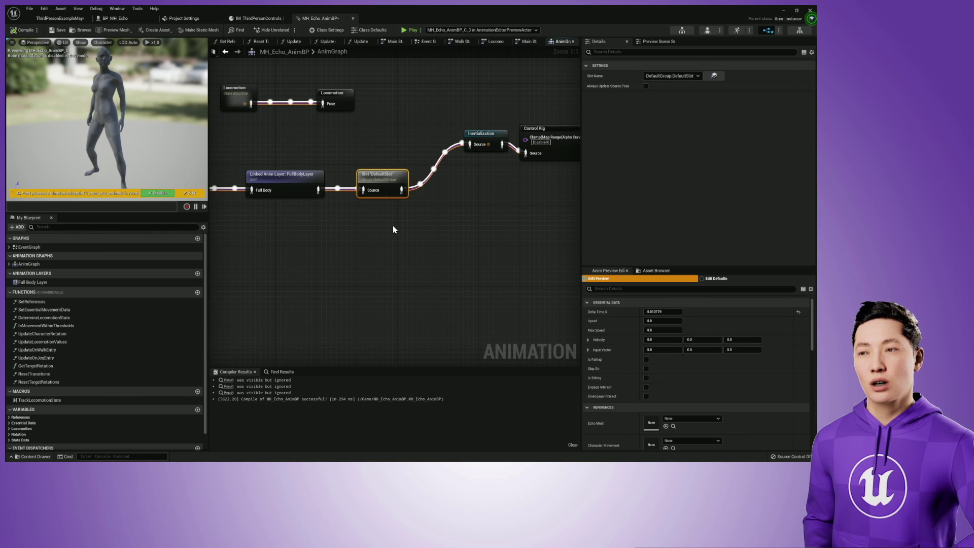
Follow the chain from the DefaultSlot node through Inertialization and Control Rig to the Output Pose.
{"action": "right_click_drag", "start_coordinate": [393, 226], "coordinate": [384, 231]}
{"action": "left_click", "coordinate": [420, 218]}
{"action": "right_click_drag", "start_coordinate": [446, 189], "coordinate": [388, 231]}
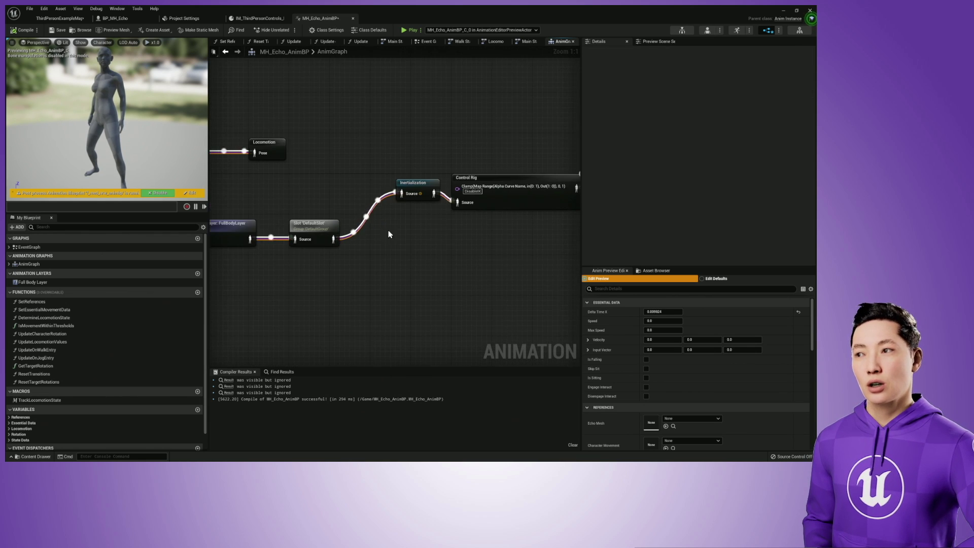
{"action": "left_click_drag", "start_coordinate": [416, 181], "coordinate": [396, 193]}
{"action": "left_click", "coordinate": [424, 176]}
{"action": "right_click_drag", "start_coordinate": [423, 177], "coordinate": [367, 179]}
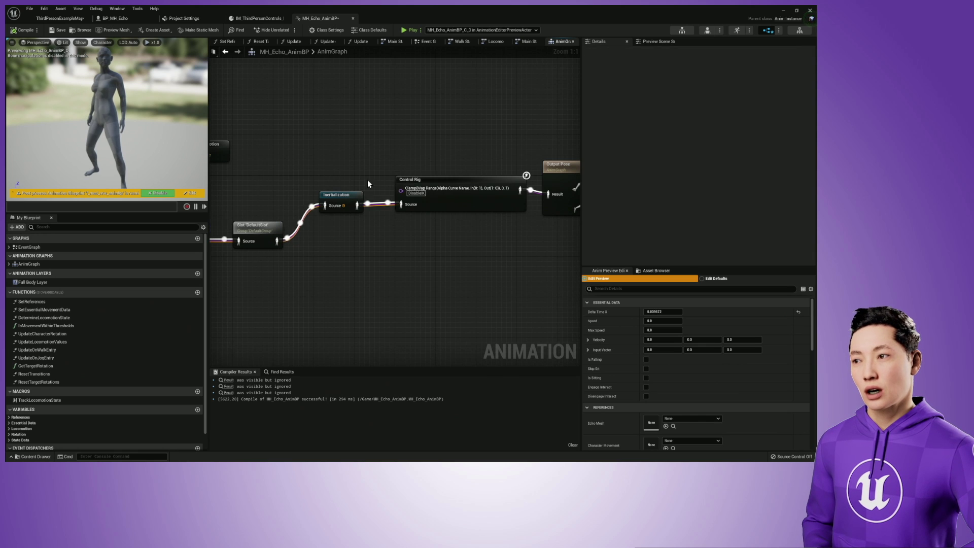
Open Echo_SlopeWarping_Additive_CtrlRig from the Control Rig node and review the sections of its Rig Graph.
{"action": "double_click", "coordinate": [432, 179]}
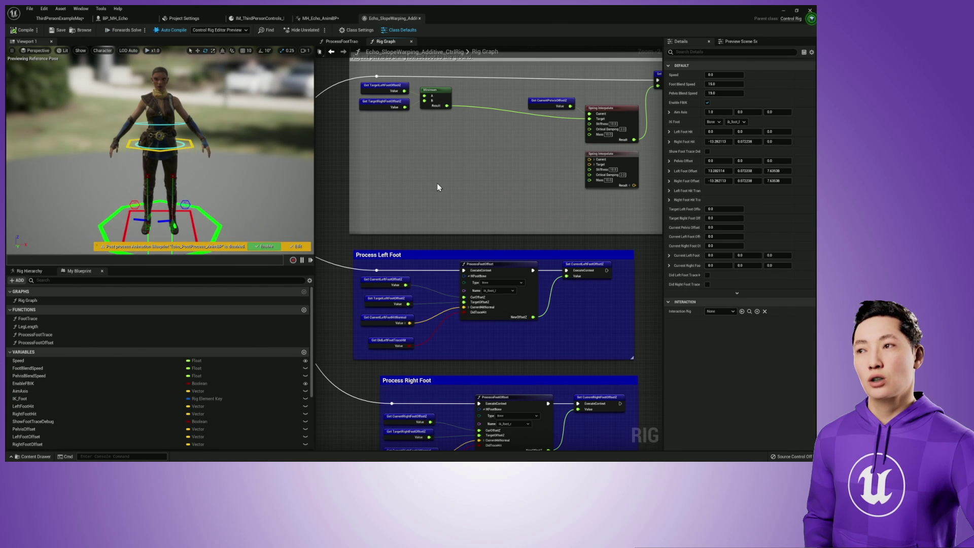
{"action": "scroll", "coordinate": [426, 188], "scroll_direction": "down", "scroll_amount": 4}
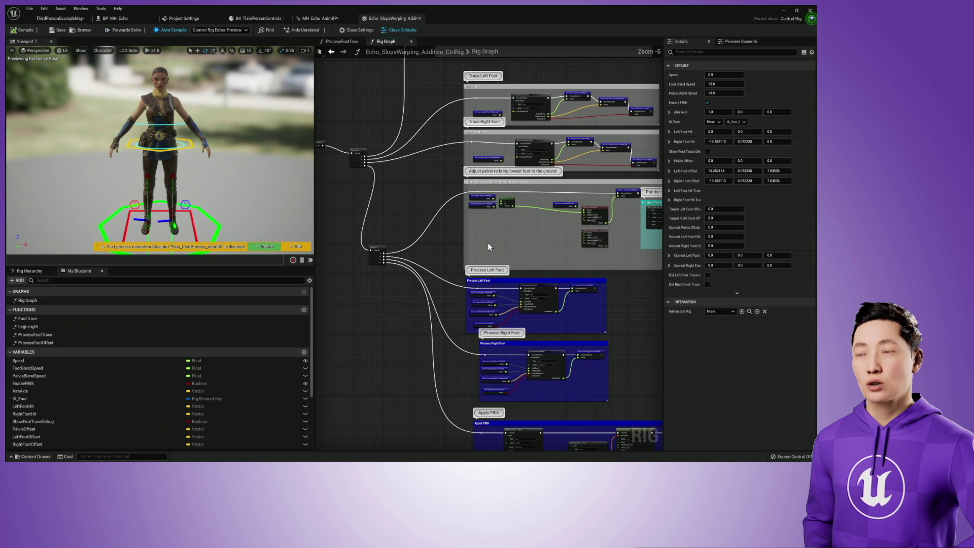
{"action": "right_click_drag", "start_coordinate": [459, 214], "coordinate": [473, 308]}
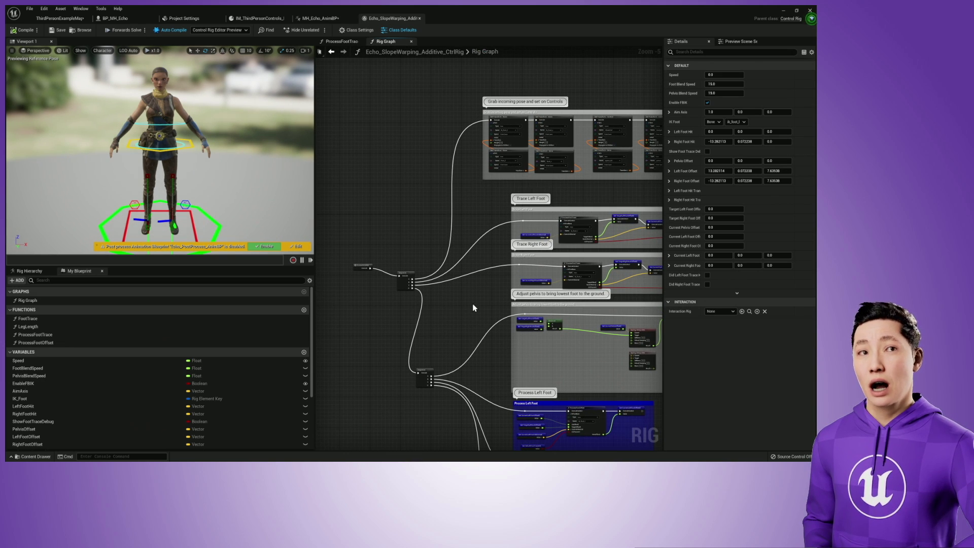
{"action": "right_click_drag", "start_coordinate": [500, 195], "coordinate": [480, 184]}
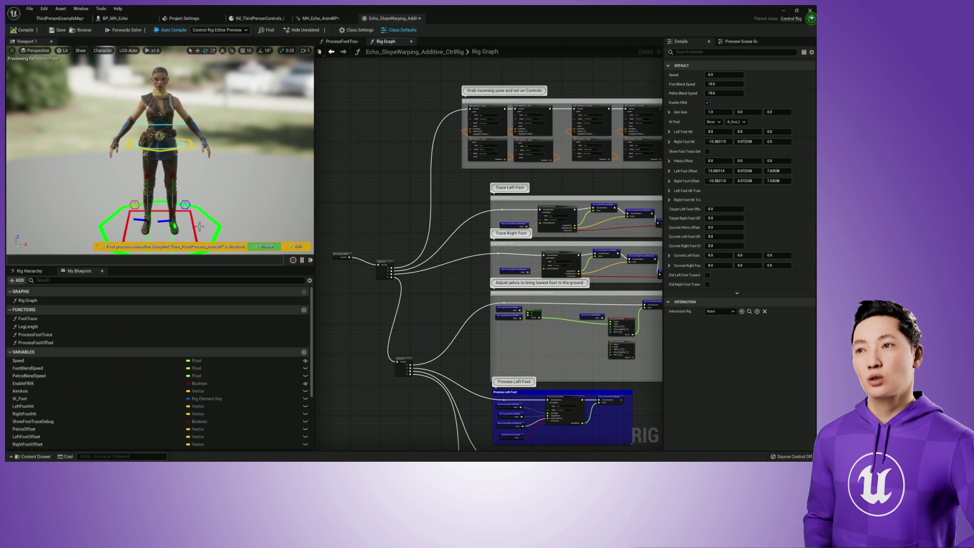
{"action": "scroll", "coordinate": [525, 189], "scroll_direction": "up", "scroll_amount": 3}
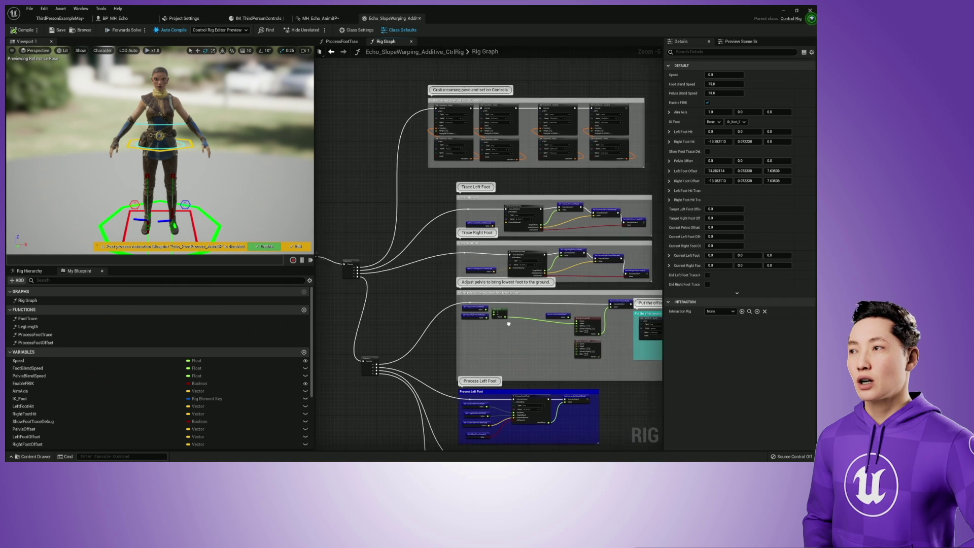
Inspect the ProcessFootTrace function's sphere trace nodes and return to the Rig Graph.
{"action": "double_click", "coordinate": [491, 146]}
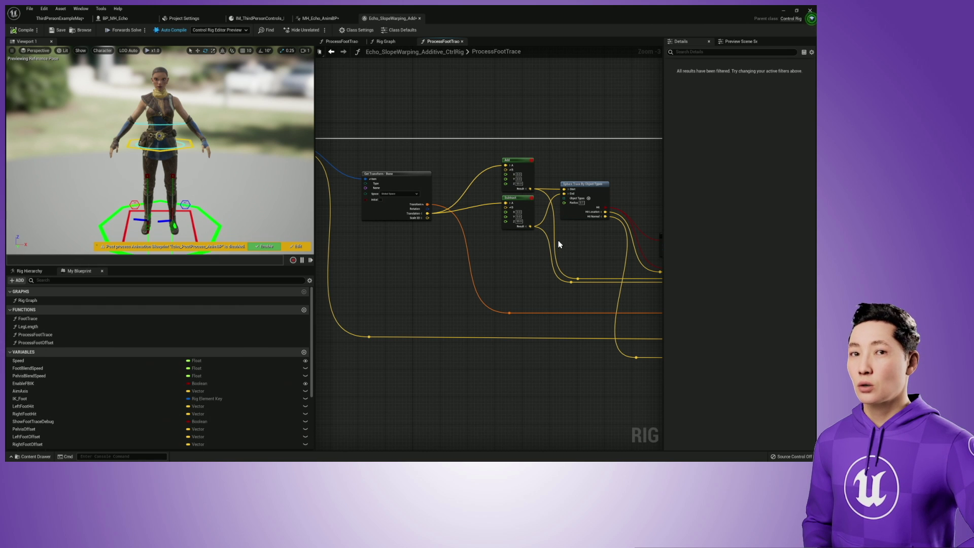
{"action": "right_click_drag", "start_coordinate": [577, 228], "coordinate": [536, 233]}
{"action": "left_click", "coordinate": [385, 41]}
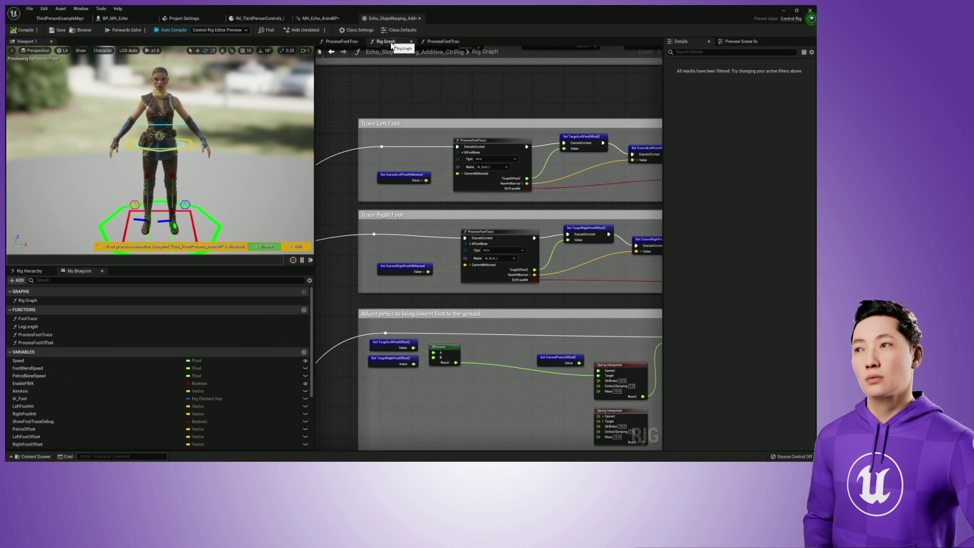
Examine the pelvis adjustment section with its Minimum and Spring Interpolate nodes, down to the Process Left Foot section.
{"action": "right_click_drag", "start_coordinate": [556, 264], "coordinate": [471, 246]}
{"action": "right_click_drag", "start_coordinate": [447, 307], "coordinate": [553, 187]}
{"action": "scroll", "coordinate": [537, 215], "scroll_direction": "down", "scroll_amount": 2}
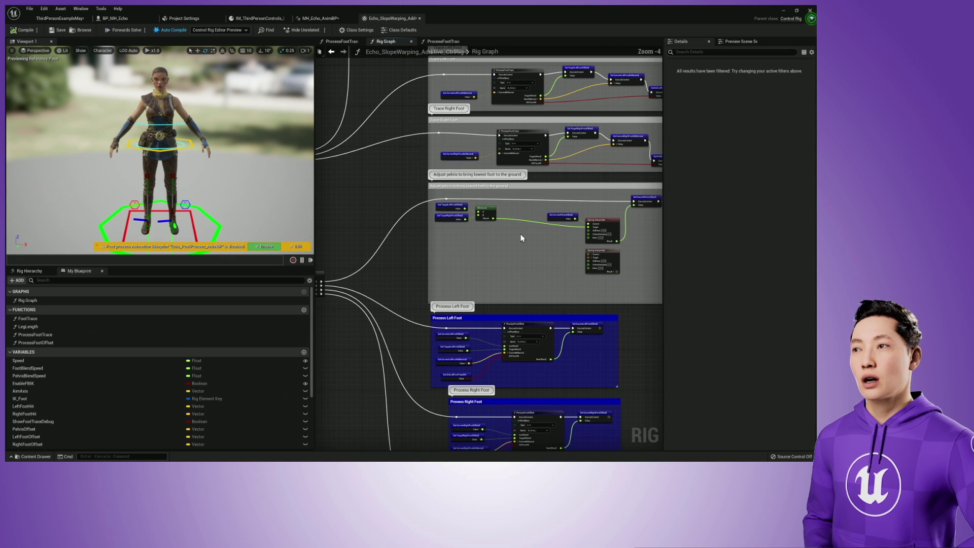
{"action": "right_click_drag", "start_coordinate": [513, 230], "coordinate": [467, 217]}
{"action": "scroll", "coordinate": [454, 170], "scroll_direction": "up", "scroll_amount": 3}
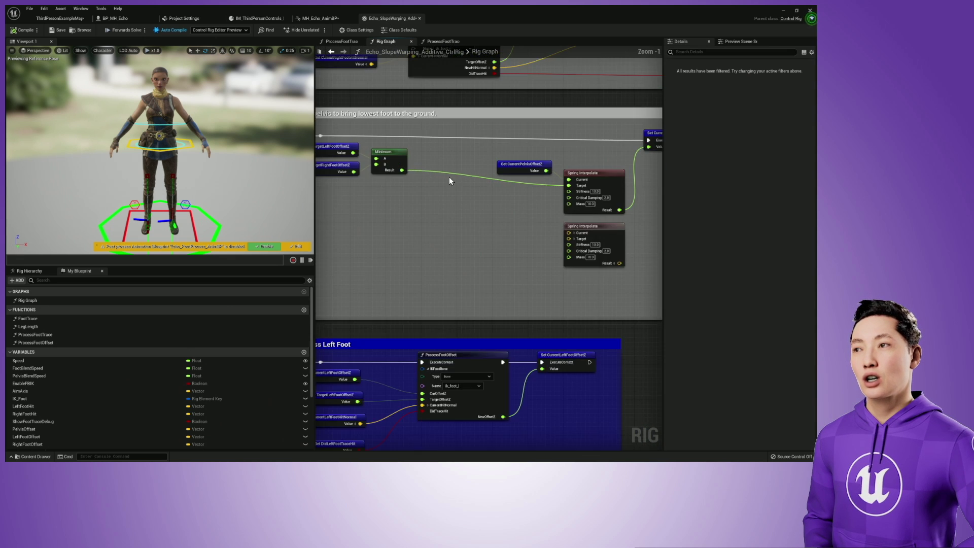
{"action": "right_click_drag", "start_coordinate": [458, 288], "coordinate": [492, 126]}
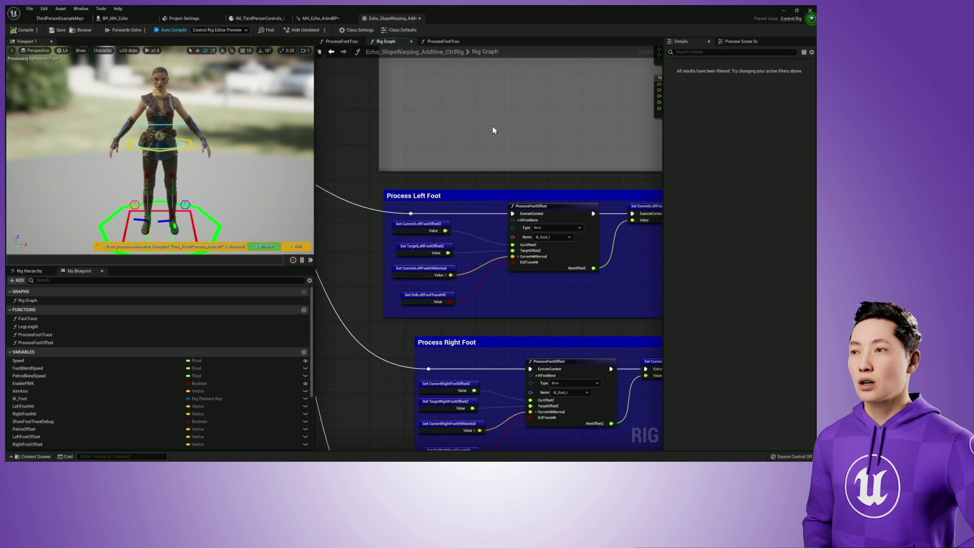
Examine the foot processing sections and the Apply FBIK section up to the Full Body IK node's effectors.
{"action": "right_click_drag", "start_coordinate": [466, 256], "coordinate": [426, 167]}
{"action": "right_click_drag", "start_coordinate": [500, 352], "coordinate": [448, 80]}
{"action": "scroll", "coordinate": [478, 152], "scroll_direction": "down", "scroll_amount": 2}
{"action": "mouse_move", "coordinate": [522, 156]}
{"action": "right_mouse_down"}
{"action": "mouse_move", "coordinate": [460, 162]}
{"action": "mouse_move", "coordinate": [511, 148]}
{"action": "right_mouse_up"}
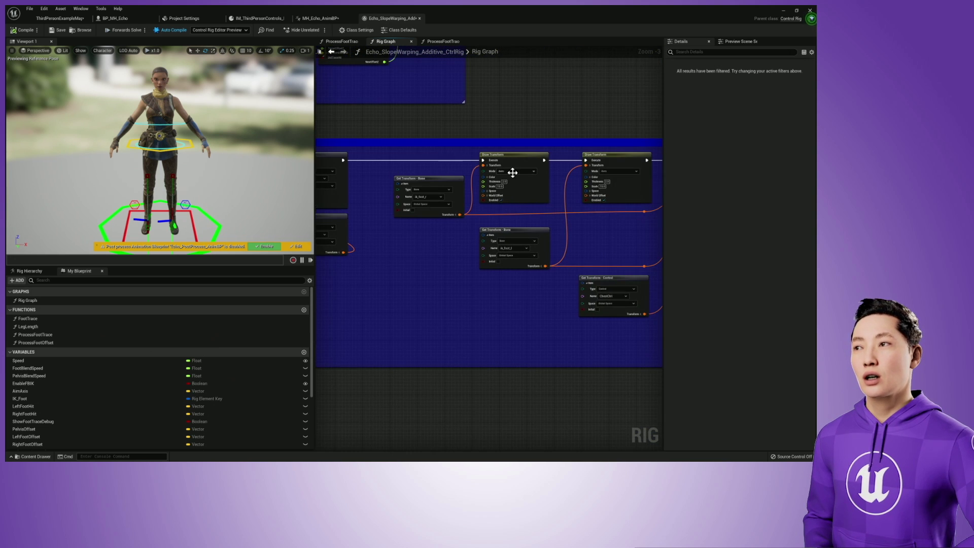
{"action": "scroll", "coordinate": [511, 148], "scroll_direction": "up", "scroll_amount": 2}
{"action": "right_click_drag", "start_coordinate": [436, 175], "coordinate": [436, 162]}
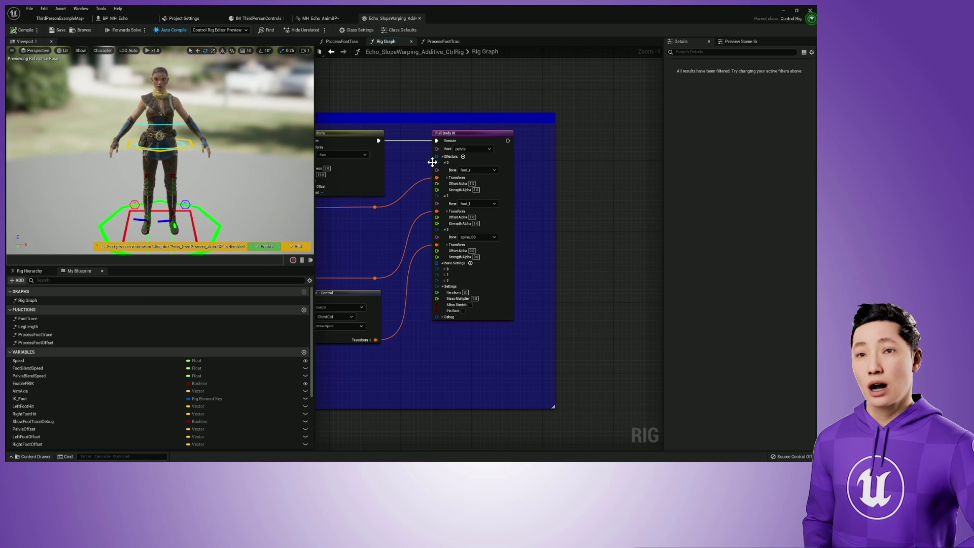
{"action": "mouse_move", "coordinate": [405, 178]}
{"action": "right_mouse_down"}
{"action": "mouse_move", "coordinate": [583, 191]}
{"action": "mouse_move", "coordinate": [567, 202]}
{"action": "right_mouse_up"}
Review the whole Rig Graph, from the incoming pose and foot traces to the pelvis, foot processing and Apply FBIK sections.
{"action": "scroll", "coordinate": [584, 191], "scroll_direction": "down", "scroll_amount": 1}
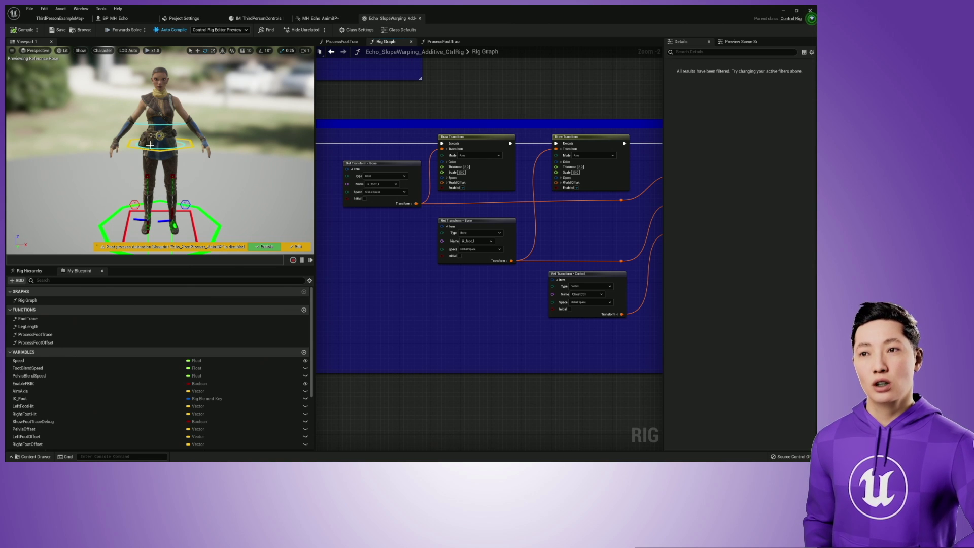
{"action": "scroll", "coordinate": [481, 235], "scroll_direction": "down", "scroll_amount": 3}
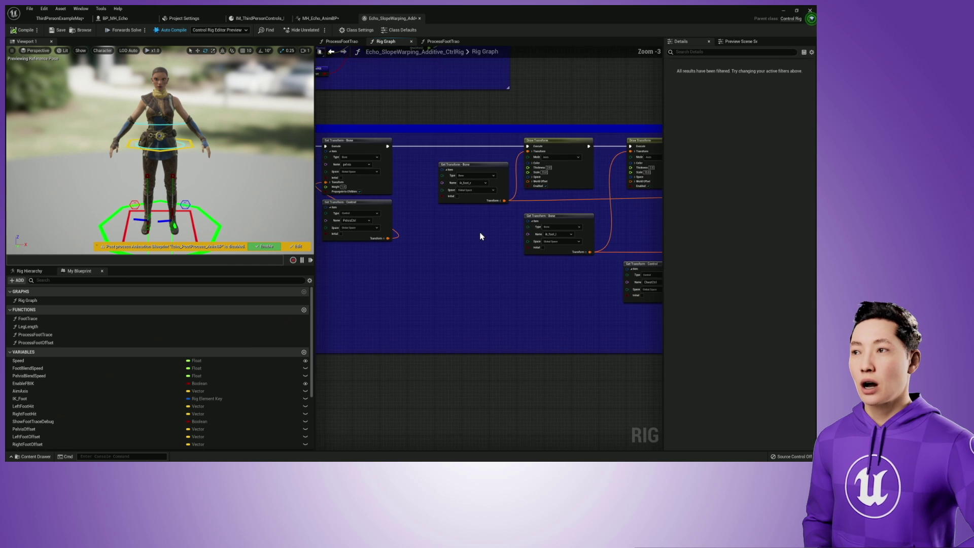
{"action": "scroll", "coordinate": [521, 247], "scroll_direction": "down", "scroll_amount": 1}
{"action": "right_click_drag", "start_coordinate": [538, 188], "coordinate": [509, 290]}
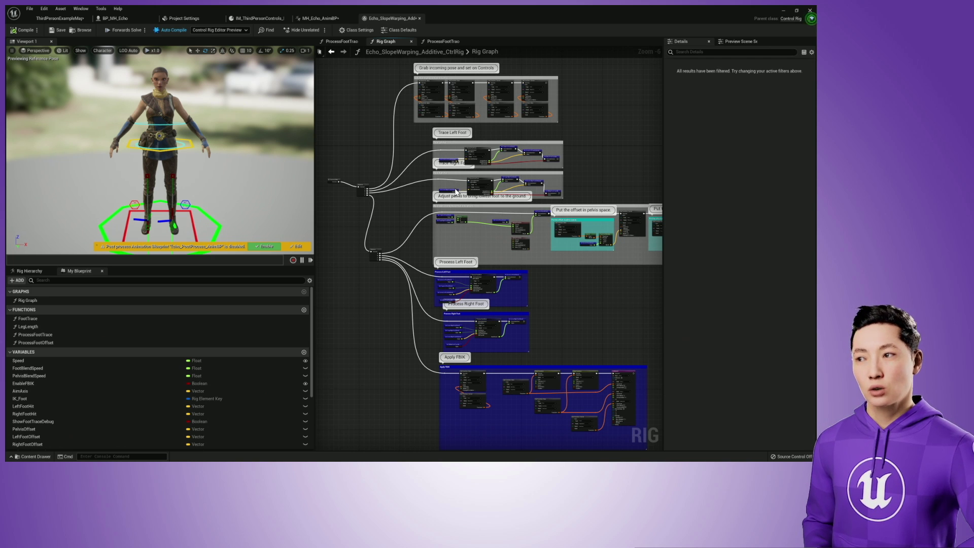
{"action": "right_click_drag", "start_coordinate": [465, 221], "coordinate": [436, 207]}
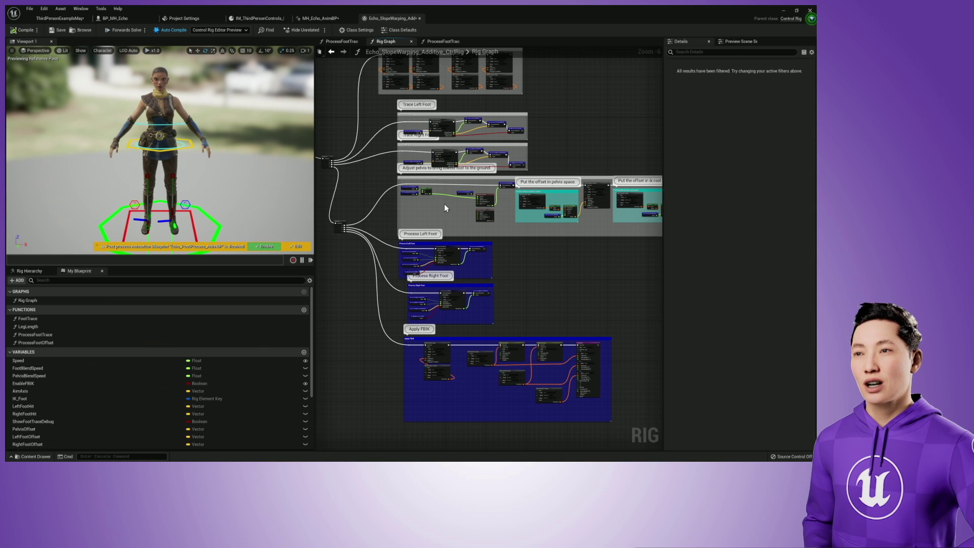
{"action": "mouse_move", "coordinate": [449, 209]}
{"action": "right_mouse_down"}
{"action": "mouse_move", "coordinate": [467, 219]}
{"action": "mouse_move", "coordinate": [446, 221]}
{"action": "right_mouse_up"}
{"action": "scroll", "coordinate": [467, 220], "scroll_direction": "up", "scroll_amount": 1}
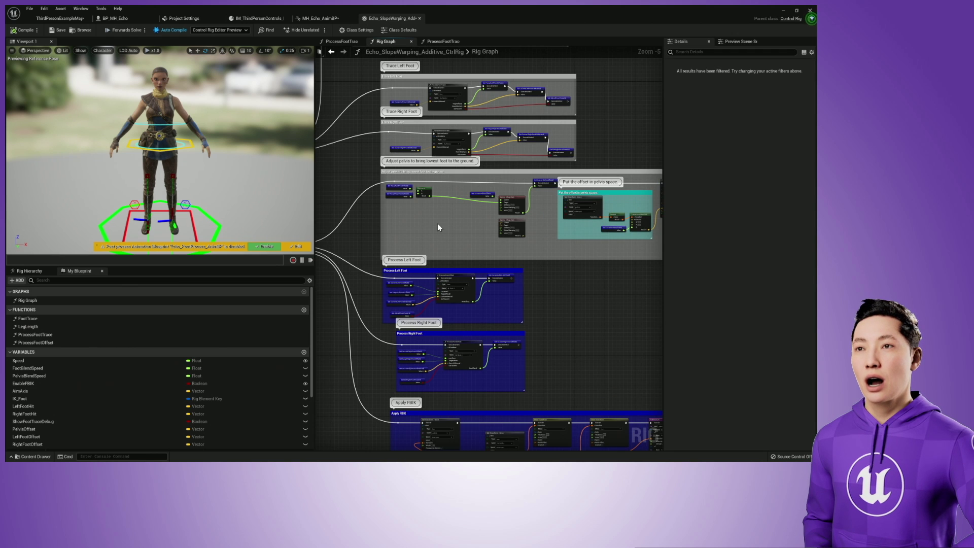
Compile and save the MH_Echo_AnimBP animation blueprint, and return to the ThirdPersonExampleMap level.
{"action": "scroll", "coordinate": [435, 222], "scroll_direction": "up", "scroll_amount": 1}
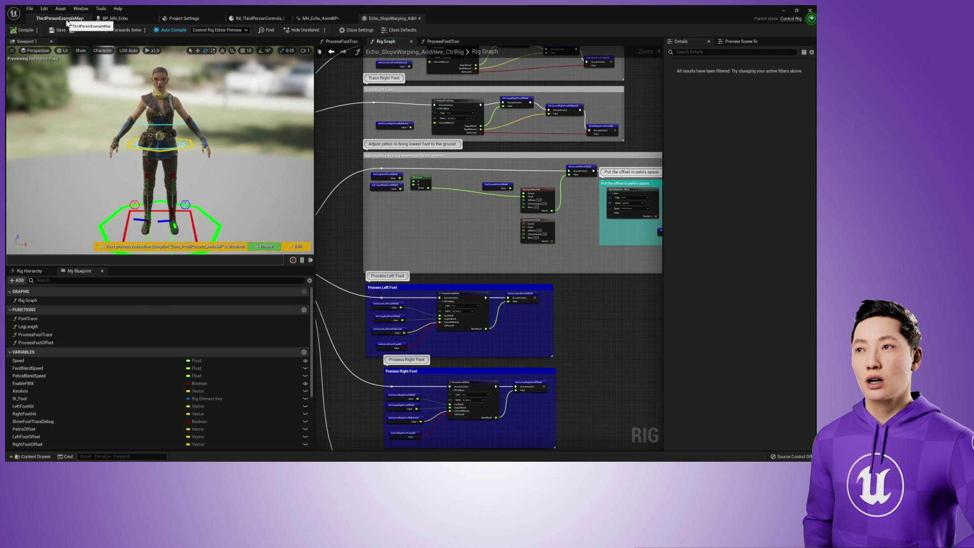
{"action": "left_click", "coordinate": [319, 19]}
{"action": "left_click", "coordinate": [25, 30]}
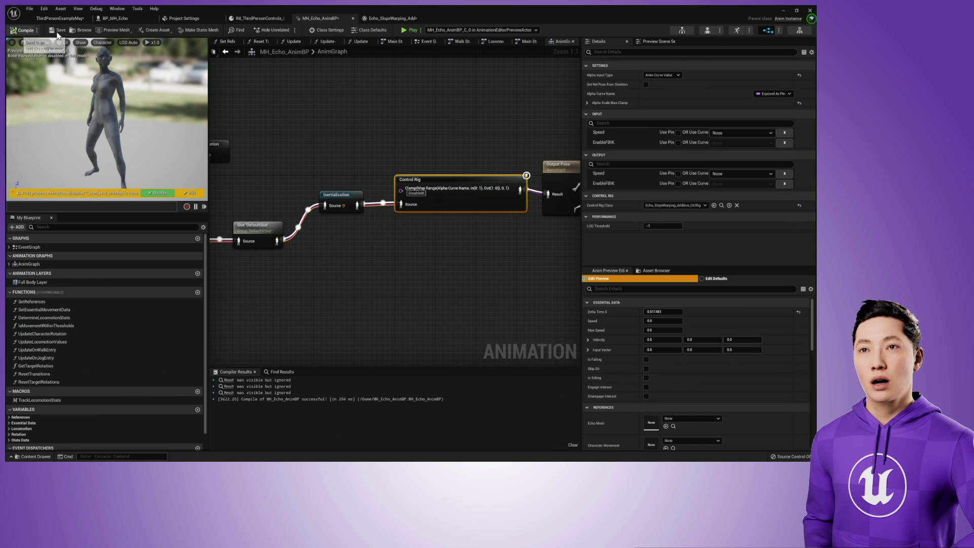
{"action": "left_click", "coordinate": [61, 18]}
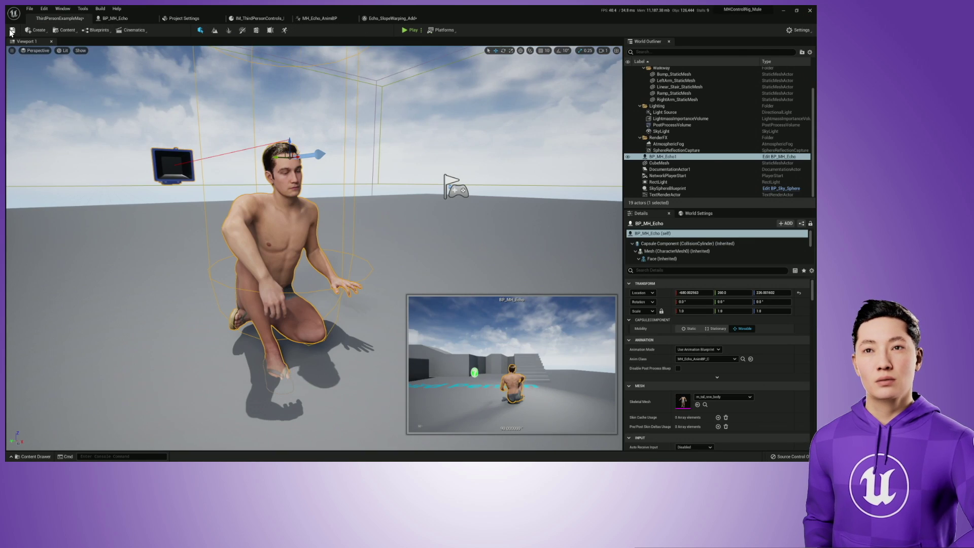
Save the level, play it in the viewport and expand the running game to full screen.
{"action": "left_click", "coordinate": [409, 29]}
{"action": "left_click", "coordinate": [430, 215]}
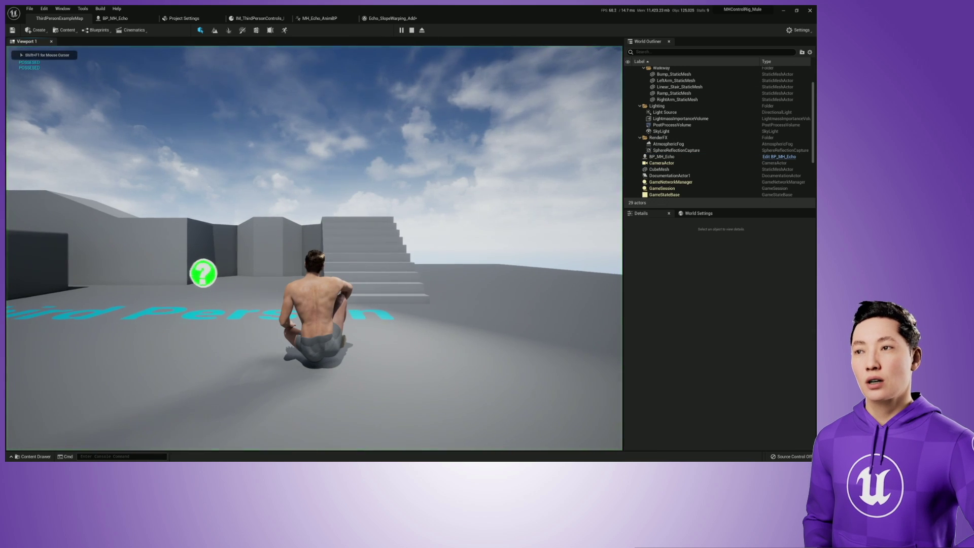
{"action": "key", "text": "shift+F1"}
{"action": "key", "text": "F11"}
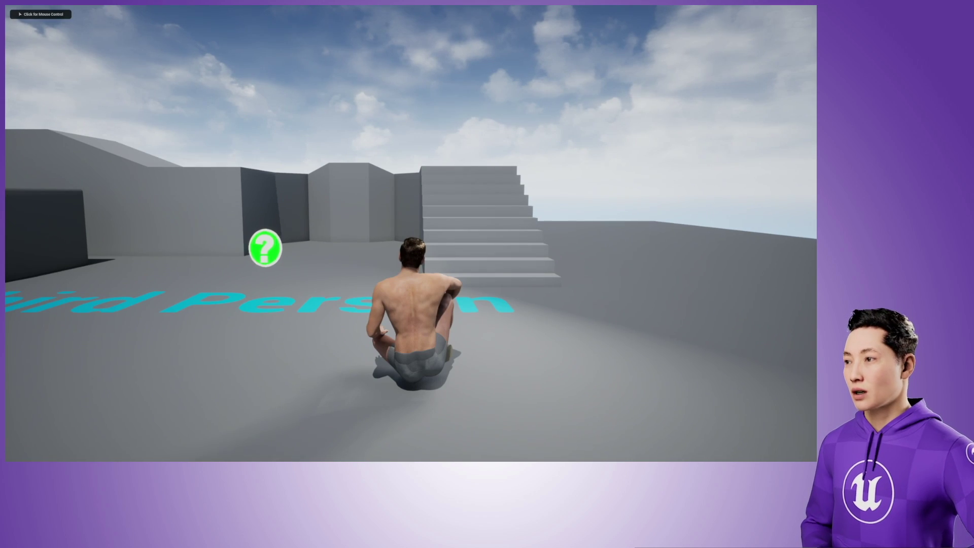
Move the seated MetaHuman a short way across the floor and bring him up to a standing pose.
{"action": "key", "text": "a"}
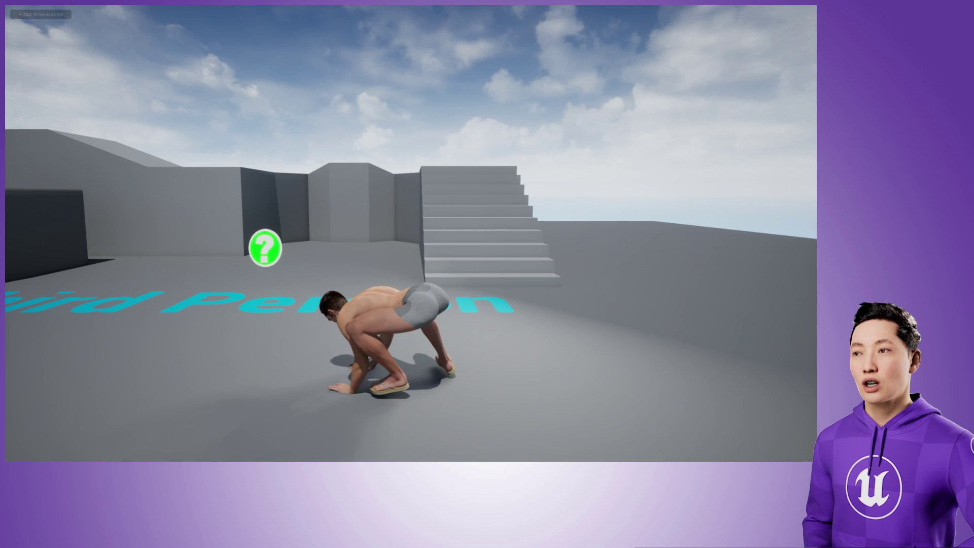
{"action": "key", "text": "w"}
{"action": "key", "text": "c"}
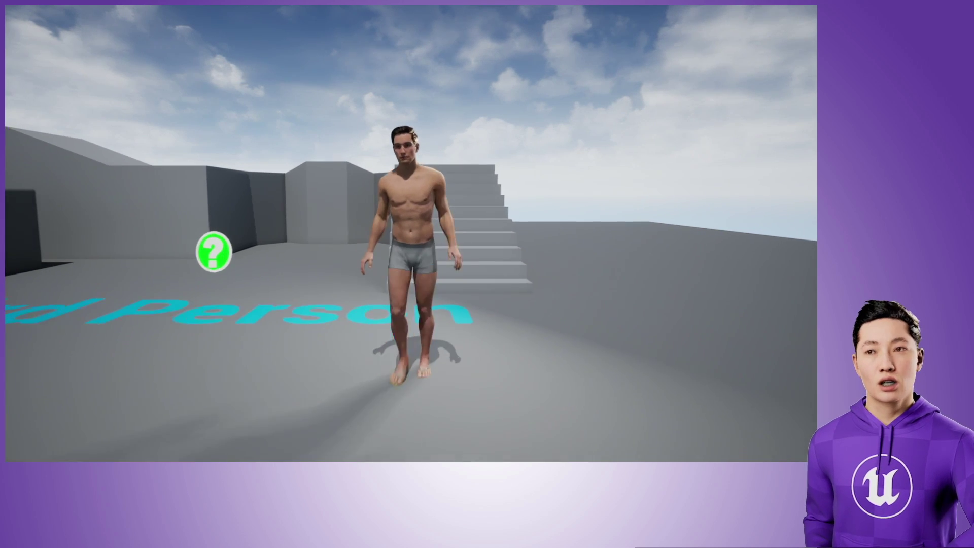
Run the MetaHuman onto the raised ramps and turn him in different directions to check foot placement on the slopes.
{"action": "key", "text": "a"}
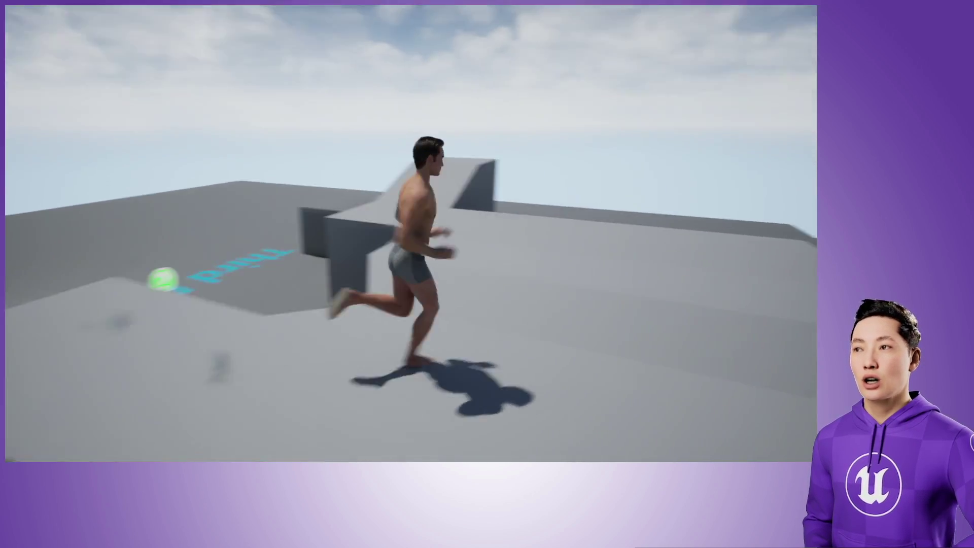
{"action": "key", "text": "d"}
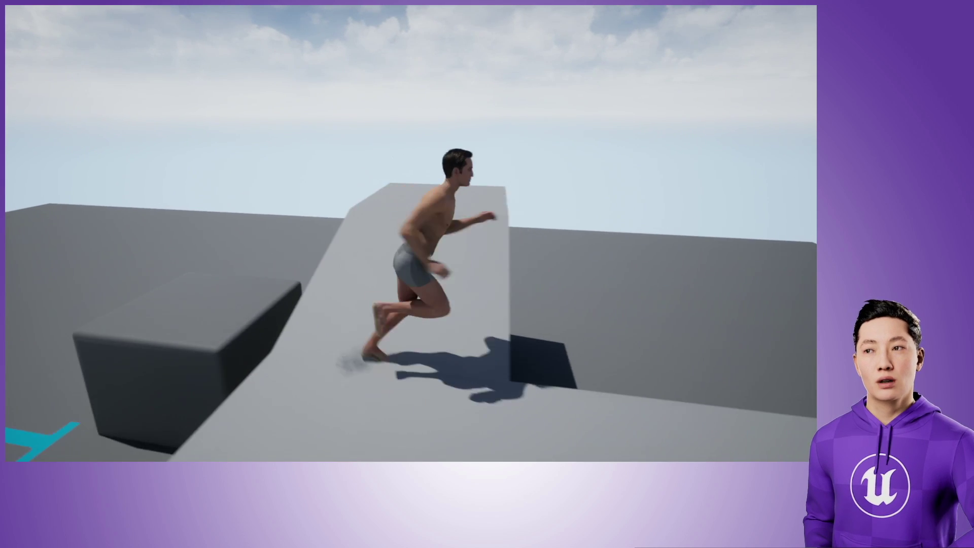
{"action": "key", "text": "s"}
{"action": "key", "text": "d"}
{"action": "key", "text": "s"}
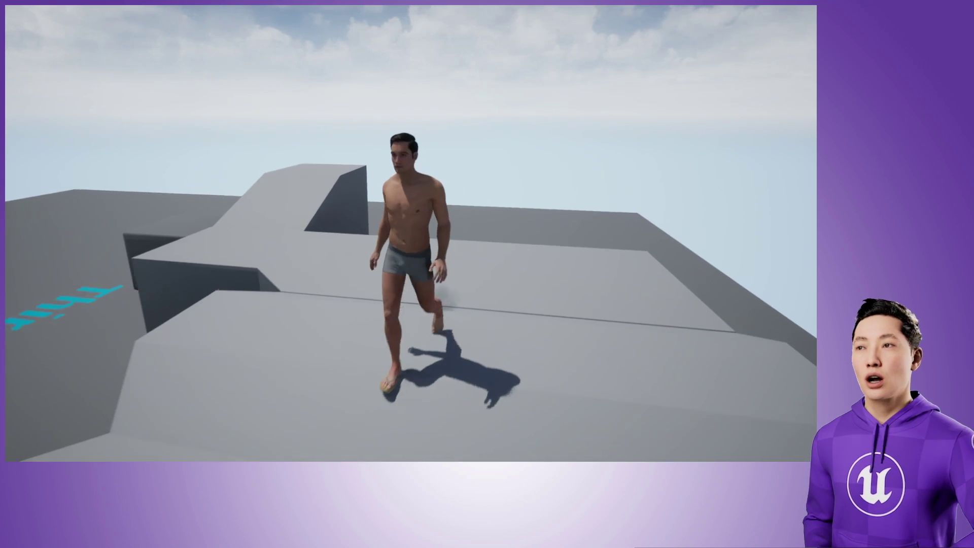
{"action": "key", "text": "a"}
{"action": "key", "text": "w"}
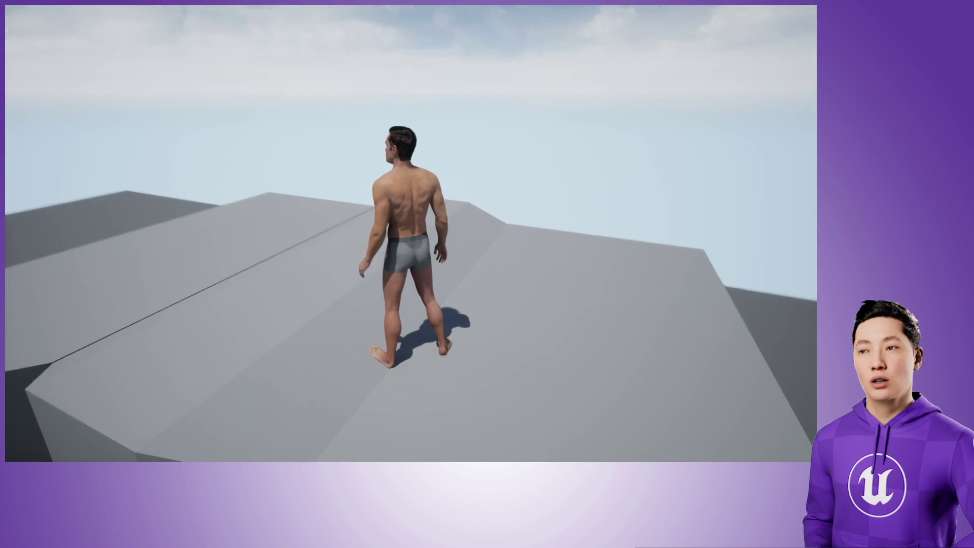
{"action": "key", "text": "a"}
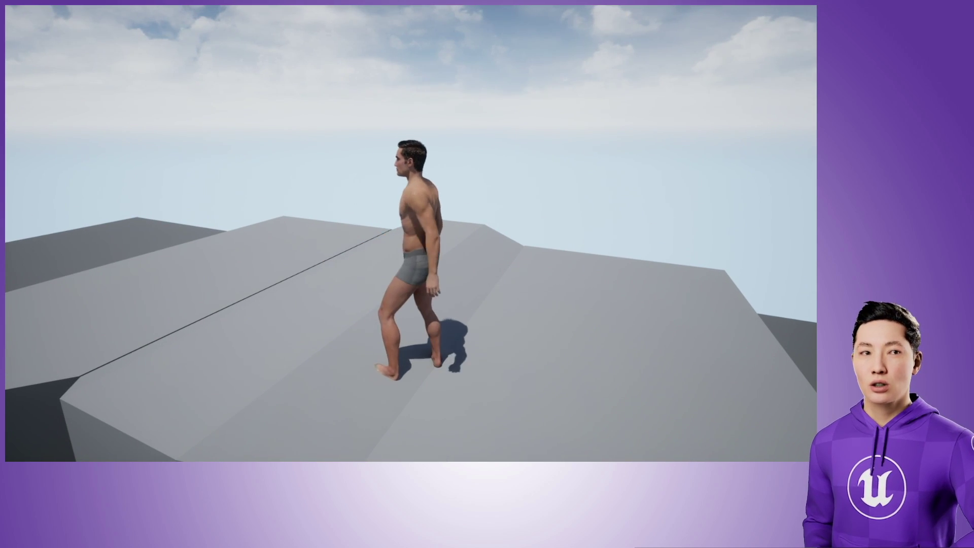
{"action": "key", "text": "w"}
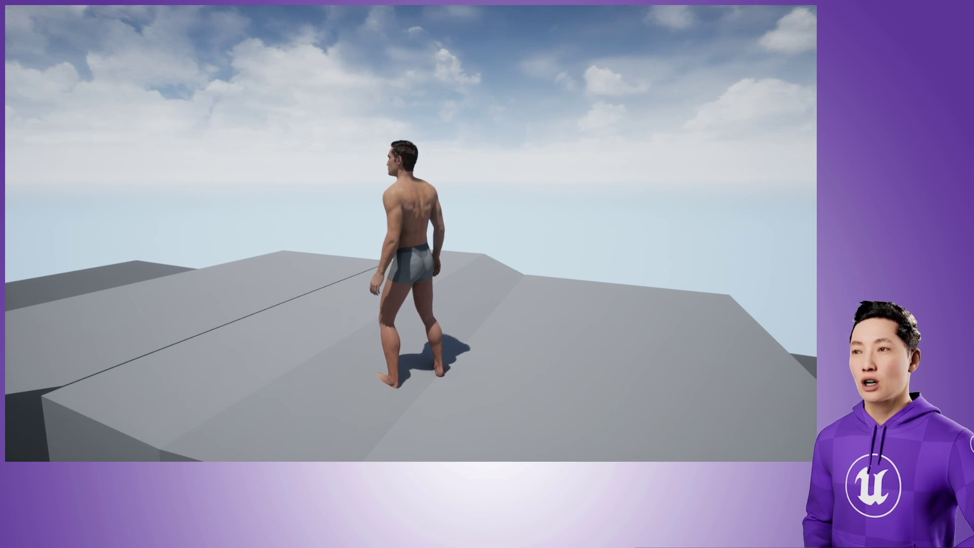